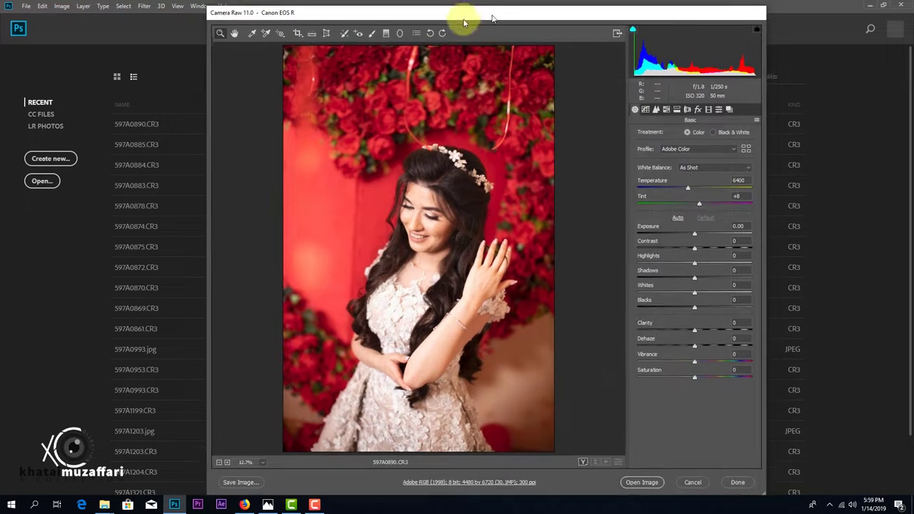
# - In Camera Raw's Basic panel set Highlights -62, Shadows +26, Blacks -31, Clarity +10, Temperature 5700
pyautogui.moveTo(465, 9); pyautogui.dragTo(425, 18)
pyautogui.moveTo(663, 268); pyautogui.dragTo(627, 267)
pyautogui.moveTo(663, 312)
pyautogui.mouseDown()
pyautogui.moveTo(646, 312)
pyautogui.moveTo(682, 284)
pyautogui.mouseUp()
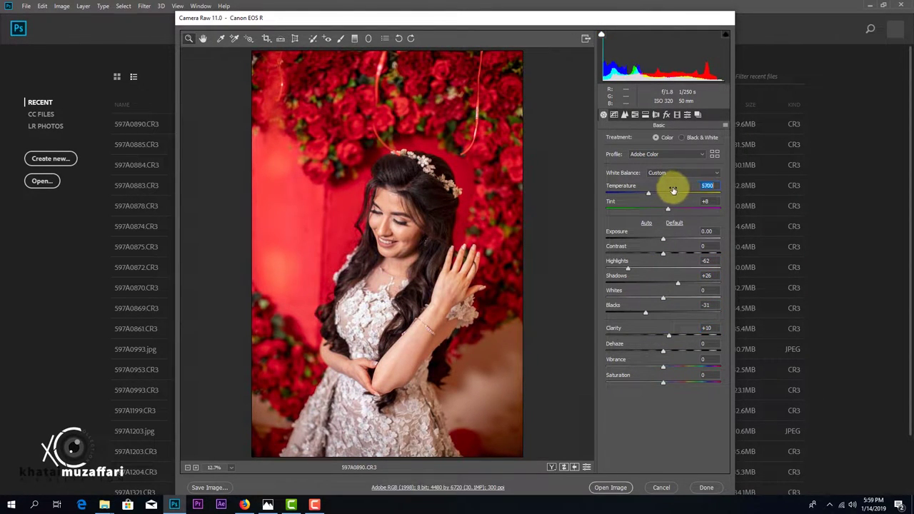
# - Paint a brightening Adjustment Brush correction over the bride's face
pyautogui.click(377, 241)
pyautogui.click(408, 190)
pyautogui.press('k')
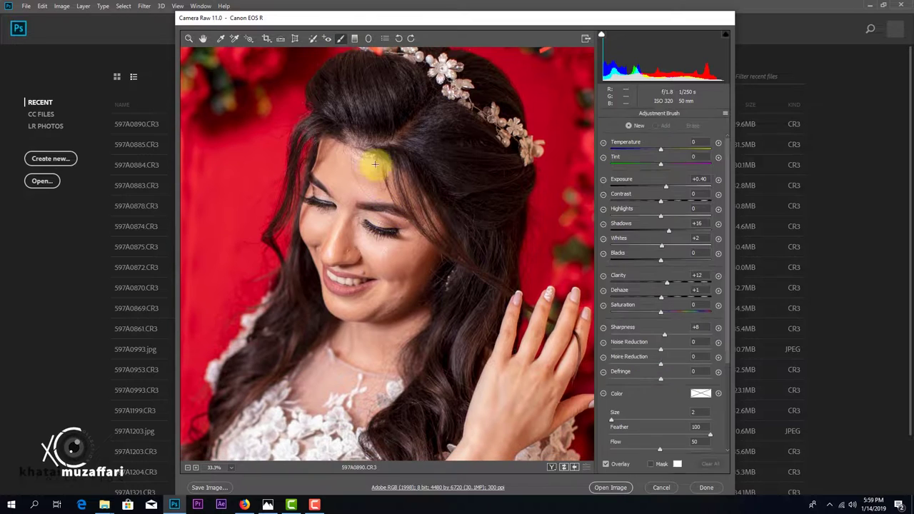
pyautogui.moveTo(355, 280); pyautogui.dragTo(323, 423)
pyautogui.moveTo(460, 270); pyautogui.dragTo(490, 198)
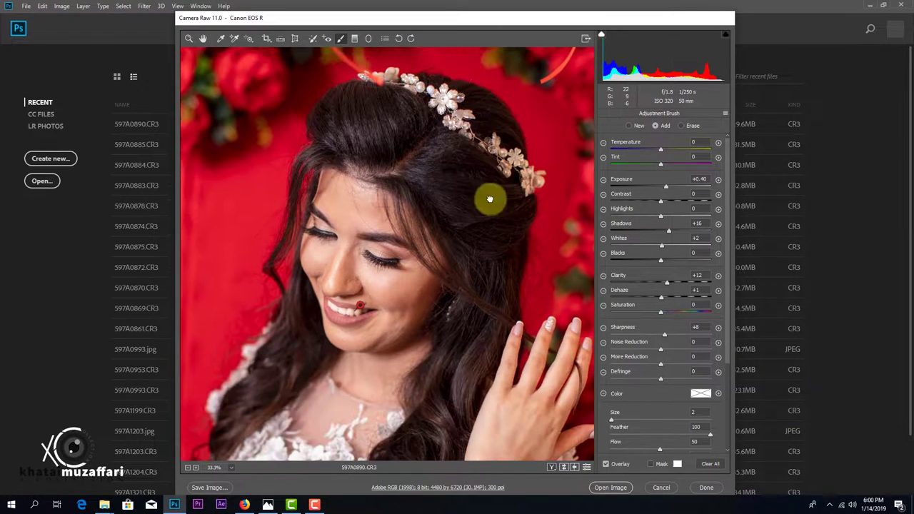
pyautogui.moveTo(426, 171)
pyautogui.mouseDown()
pyautogui.moveTo(317, 122)
pyautogui.moveTo(415, 200)
pyautogui.moveTo(378, 255)
pyautogui.moveTo(392, 85)
pyautogui.mouseUp()
pyautogui.hotkey('ctrl', '0')
pyautogui.click(188, 38)
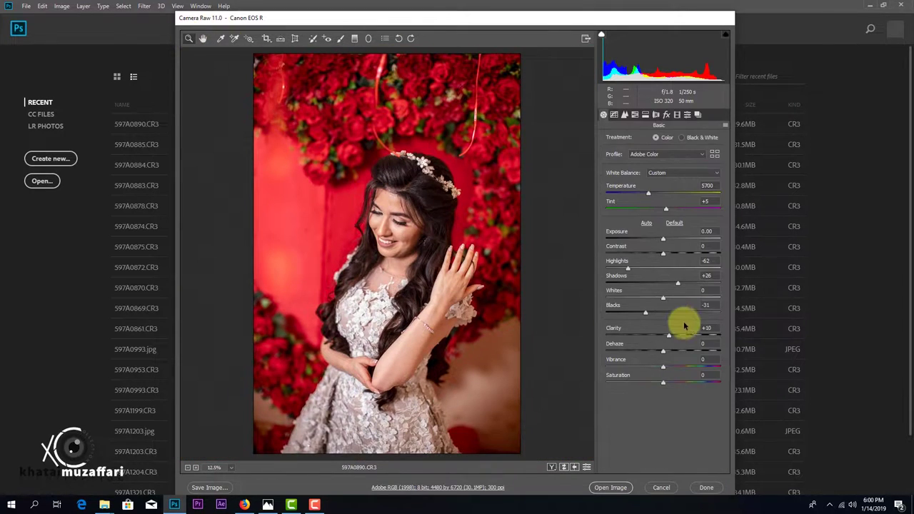
# - Lower the photo's Exposure to -0.20 in the Basic panel
pyautogui.click(625, 115)
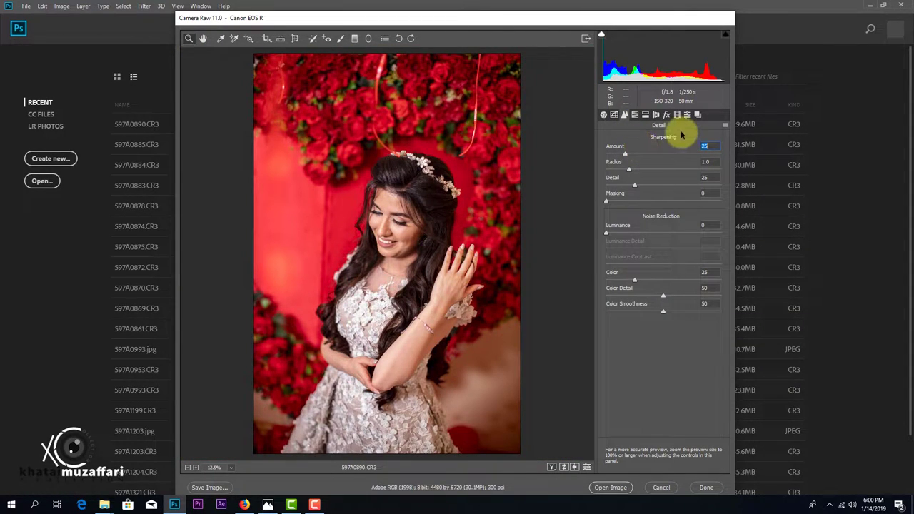
pyautogui.click(603, 115)
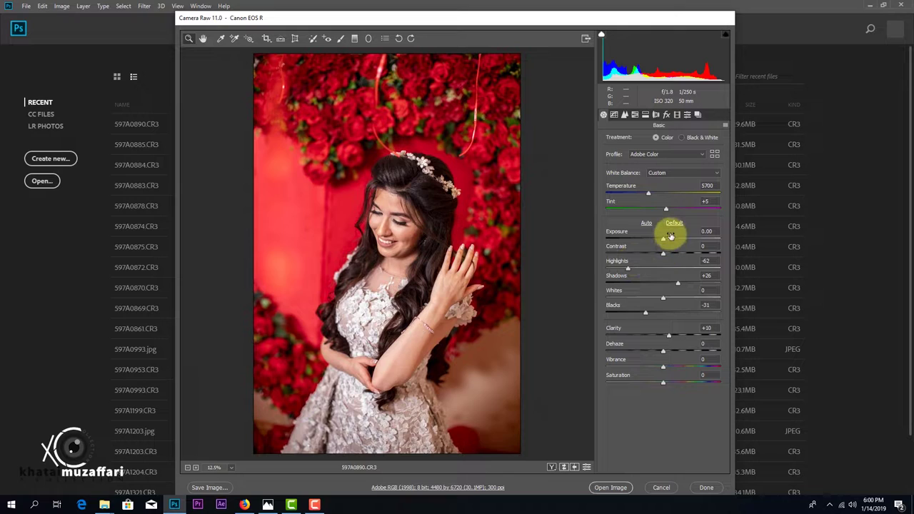
pyautogui.moveTo(671, 236); pyautogui.dragTo(669, 238)
pyautogui.click(408, 228)
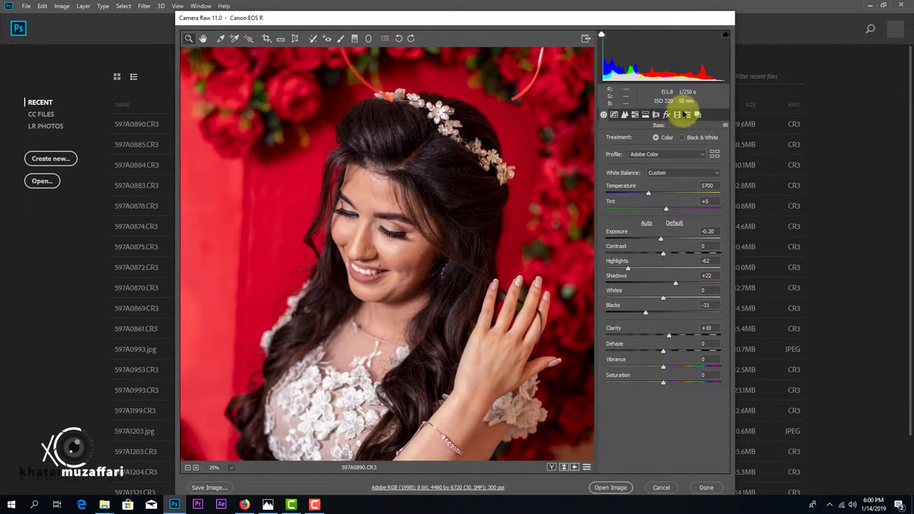
# - Set Calibration Blue Primary Hue -15 and Saturation +10, then open the image in Photoshop
pyautogui.click(677, 115)
pyautogui.moveTo(663, 293); pyautogui.dragTo(667, 290)
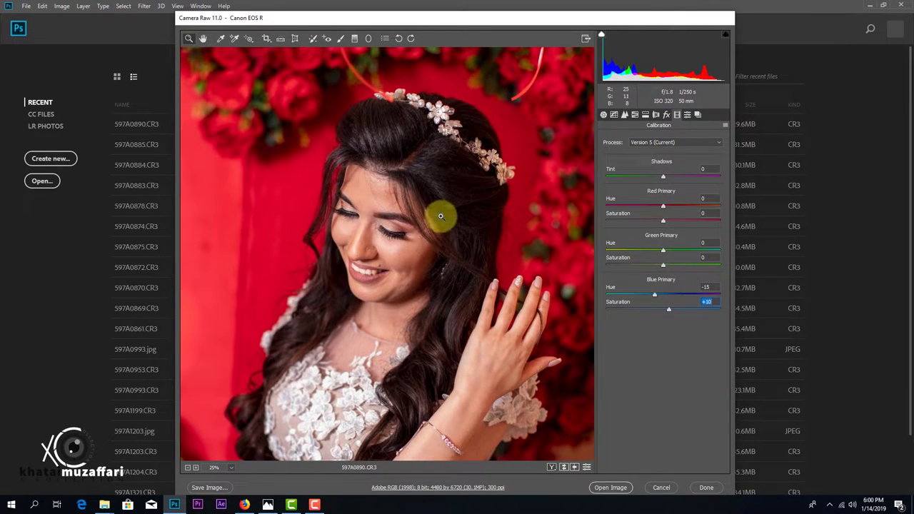
pyautogui.hotkey('ctrl', '0')
pyautogui.press('Return')
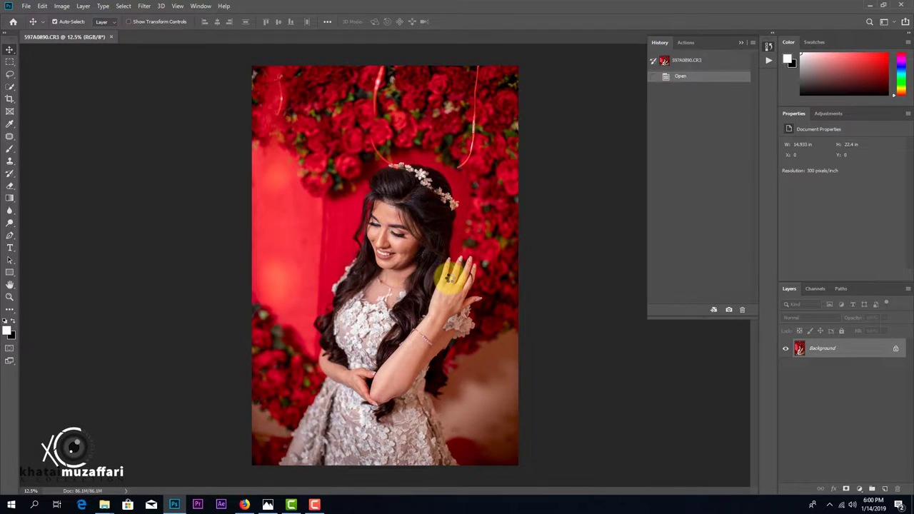
# - Duplicate the Background layer and zoom in on the bride's face with the Patch tool ready
pyautogui.press('c')
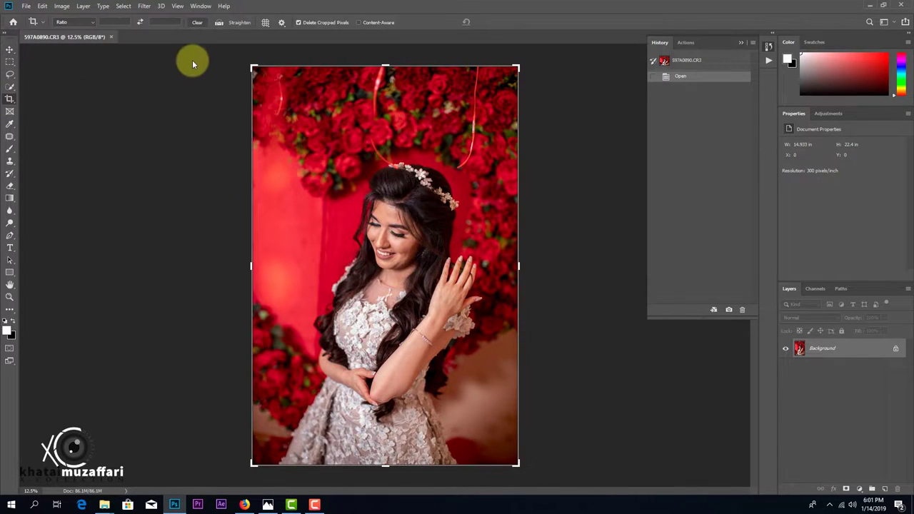
pyautogui.click(10, 50)
pyautogui.hotkey('ctrl', '+')
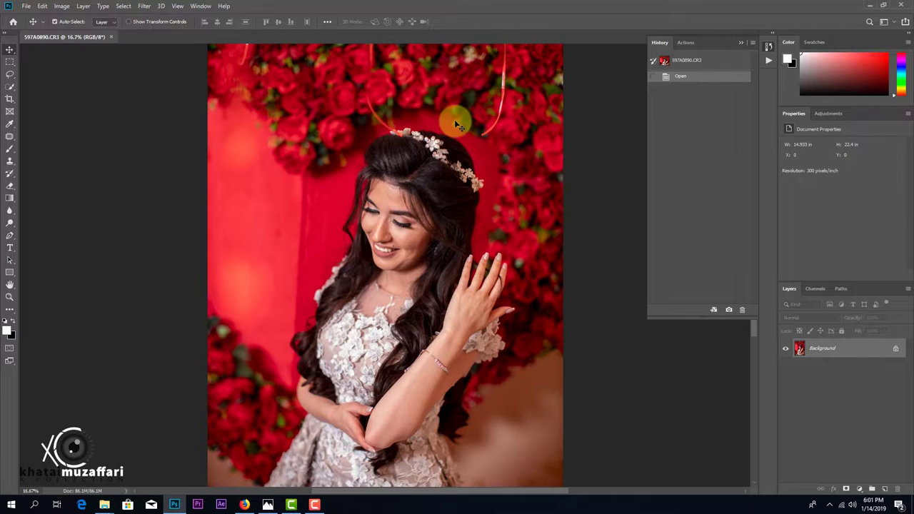
pyautogui.moveTo(842, 348); pyautogui.dragTo(884, 488)
pyautogui.hotkey('ctrl', '+')
pyautogui.click(10, 137)
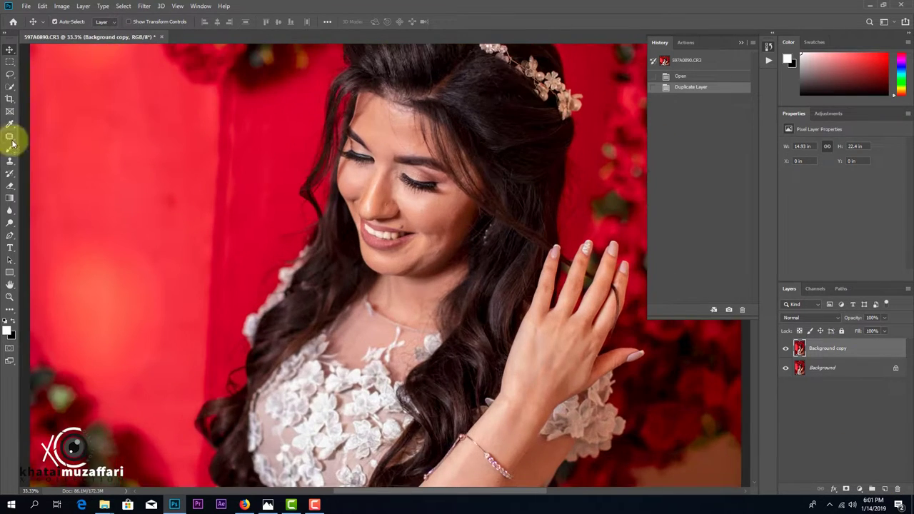
pyautogui.hotkey('ctrl', '+')
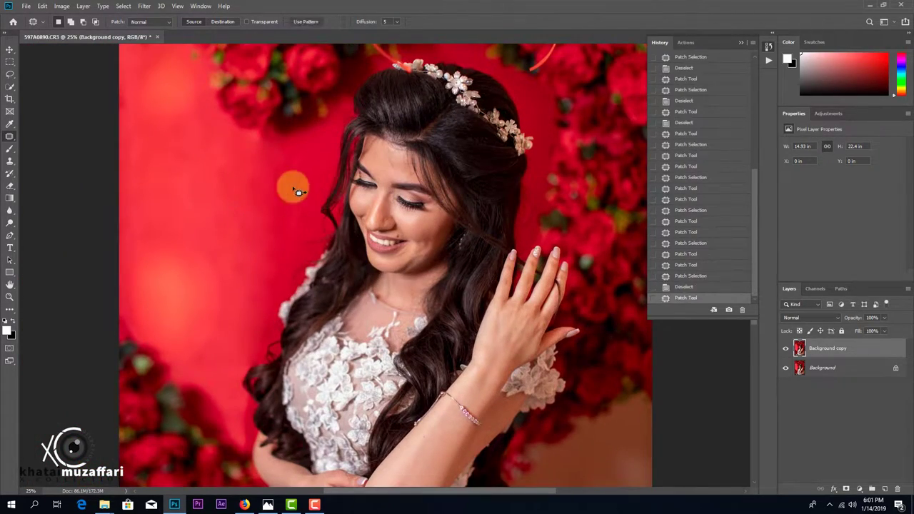
# - Patch out spots on the red backdrop, then set up the Healing Brush size and hardness
pyautogui.scroll(-1, 326, 248)
pyautogui.scroll(4, 404, 245)
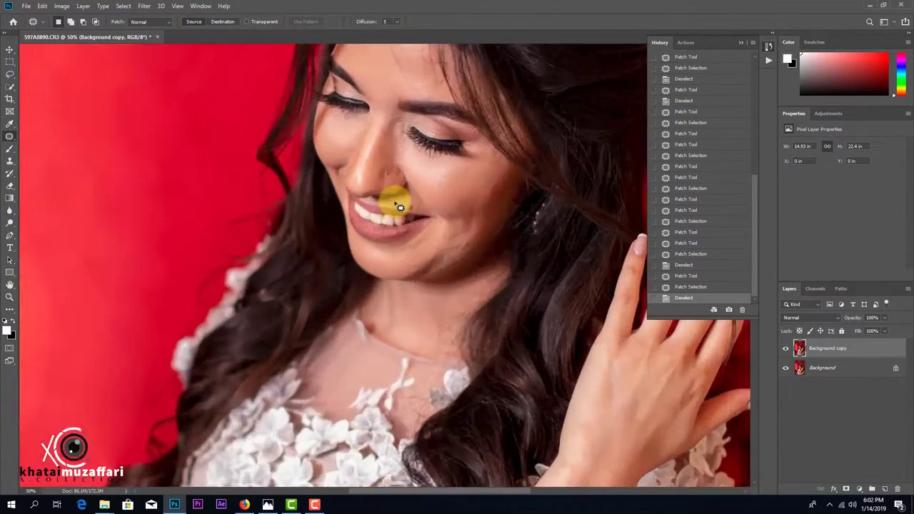
pyautogui.scroll(1, 392, 204)
pyautogui.scroll(1, 394, 238)
pyautogui.scroll(1, 310, 190)
pyautogui.click(11, 139)
pyautogui.rightClick(308, 307)
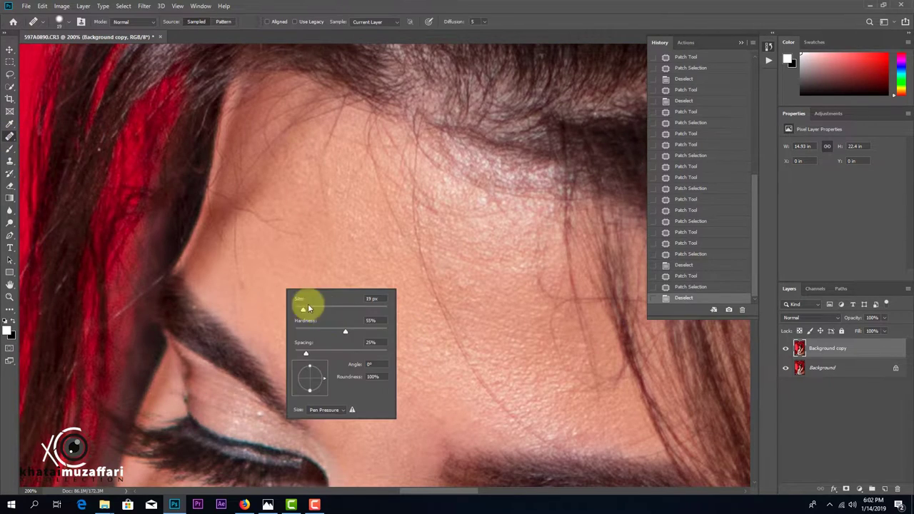
# - Heal the blemishes along the bride's temple on the Background copy
pyautogui.click(237, 234)
pyautogui.click(229, 218)
pyautogui.click(303, 235)
pyautogui.click(267, 221)
pyautogui.click(322, 215)
pyautogui.scroll(2, 322, 215)
pyautogui.click(342, 202)
pyautogui.click(295, 261)
pyautogui.click(266, 266)
pyautogui.click(239, 270)
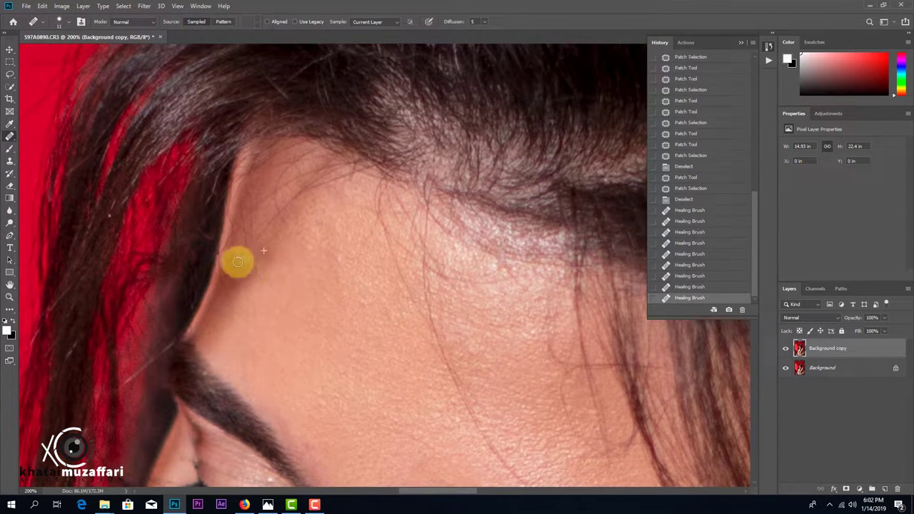
pyautogui.scroll(-3, 267, 256)
# - Heal the blemishes on the bride's forehead
pyautogui.click(300, 172)
pyautogui.click(360, 194)
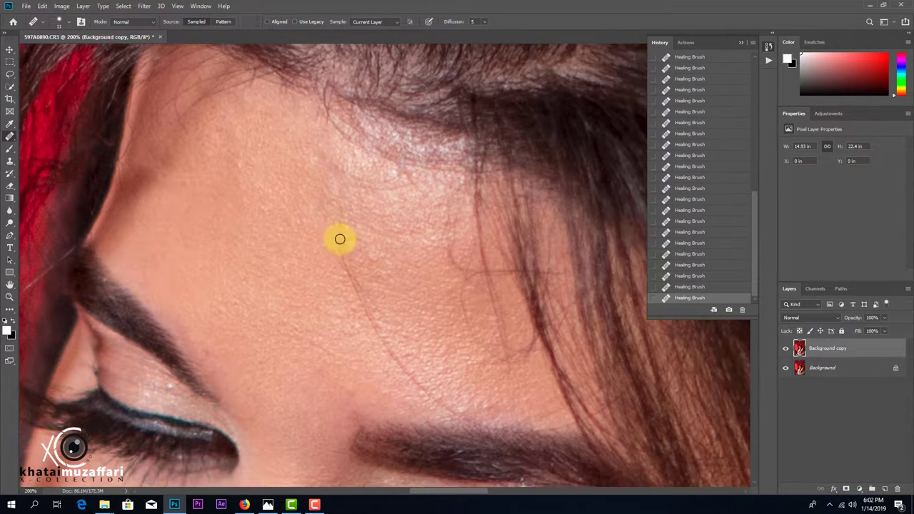
pyautogui.scroll(-2, 339, 238)
pyautogui.click(380, 267)
pyautogui.scroll(2, 413, 305)
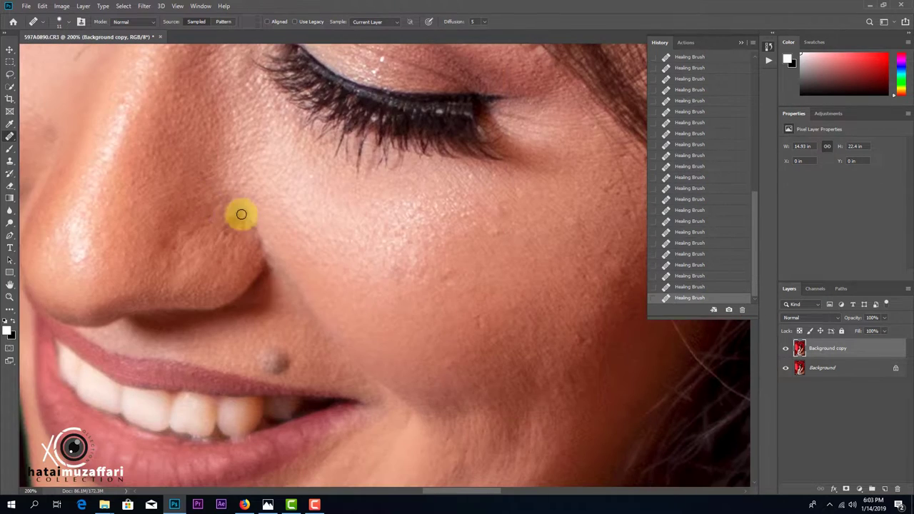
# - Pan across the cheek, neck and shoulder to check the retouching, then duplicate the layer
pyautogui.scroll(-2, 276, 269)
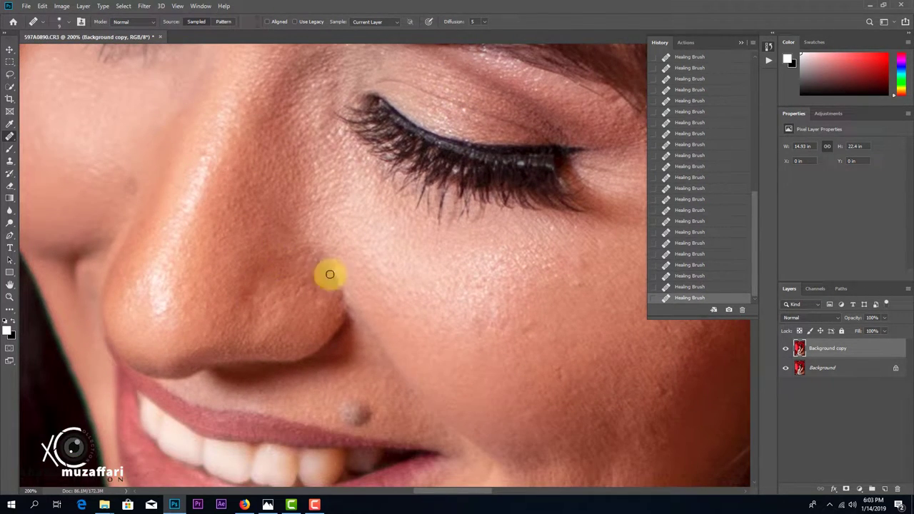
pyautogui.scroll(-2, 330, 274)
pyautogui.hscroll(2, 286, 314)
pyautogui.scroll(-1, 286, 313)
pyautogui.hscroll(2, 286, 247)
pyautogui.scroll(1, 286, 247)
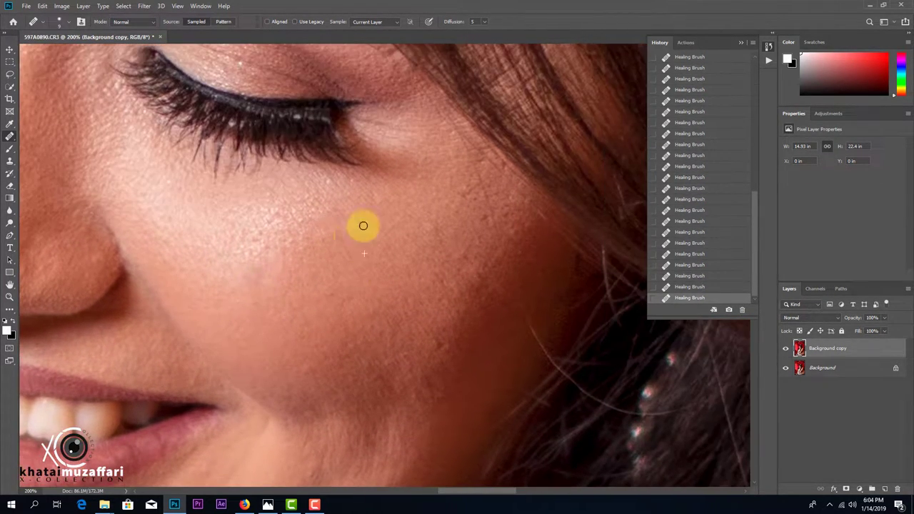
pyautogui.hscroll(2, 226, 246)
pyautogui.scroll(-3, 331, 243)
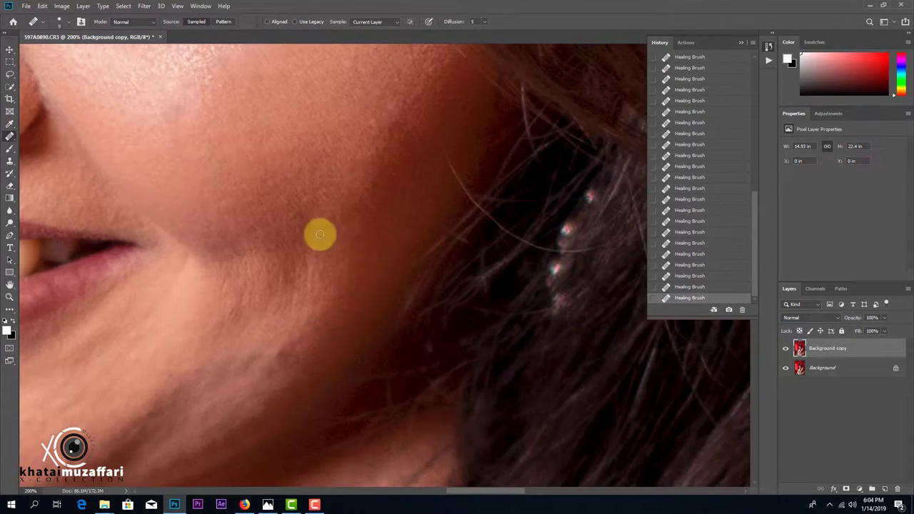
pyautogui.hscroll(-3, 318, 235)
pyautogui.scroll(-3, 337, 285)
pyautogui.scroll(3, 267, 162)
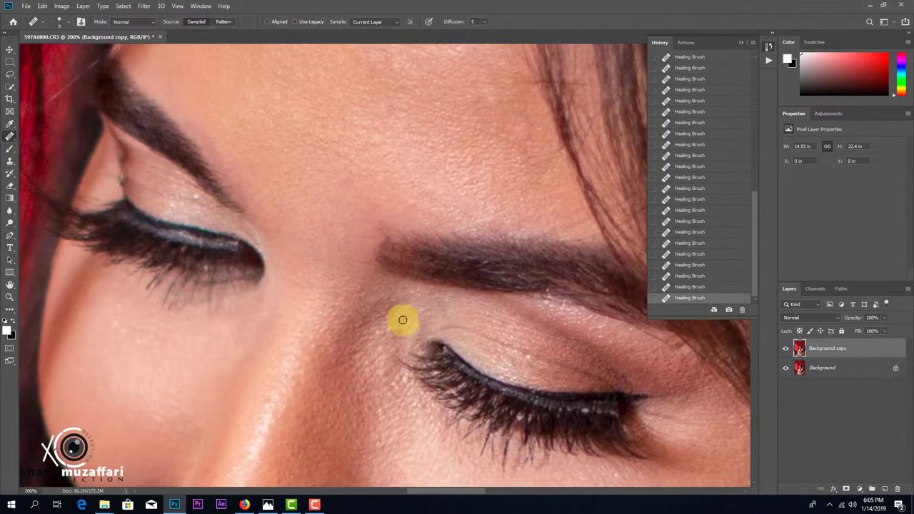
pyautogui.scroll(-3, 404, 319)
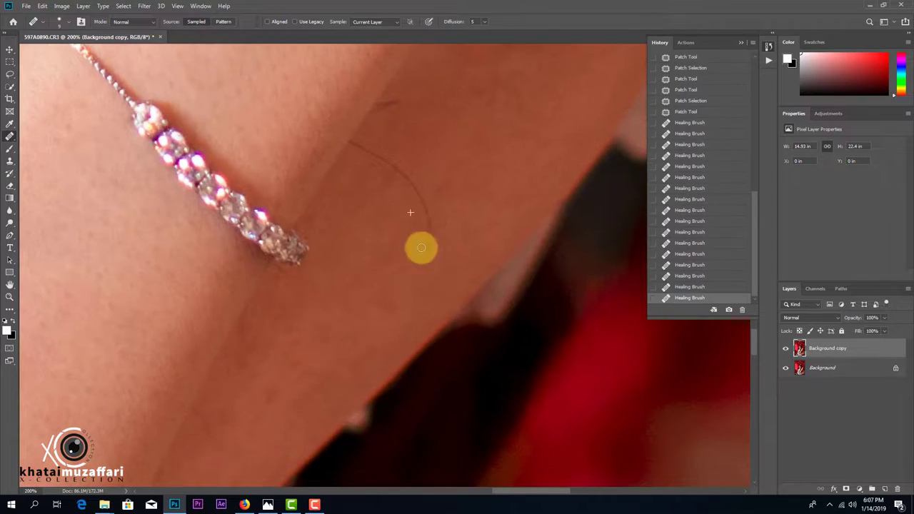
pyautogui.hotkey('ctrl', 'j')
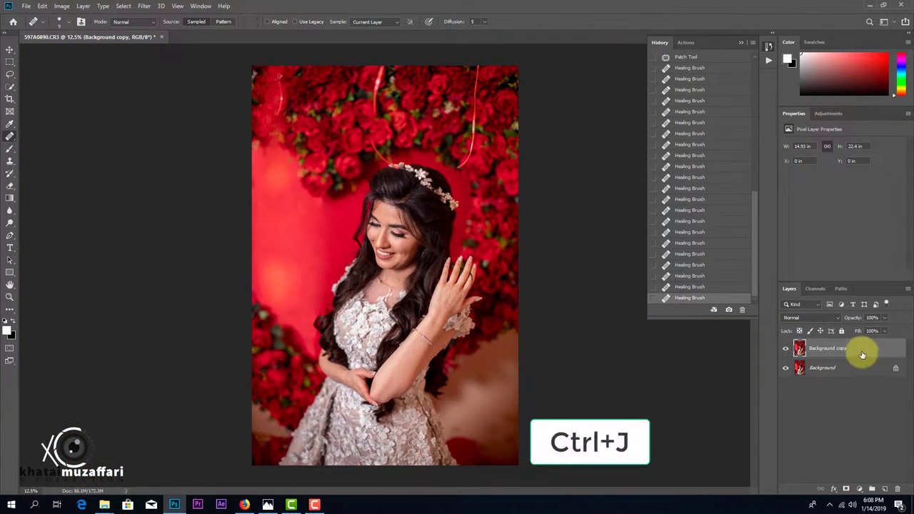
# - In Liquify, reshape the bride's nose with the Forward Warp brush
pyautogui.click(145, 6)
pyautogui.click(171, 90)
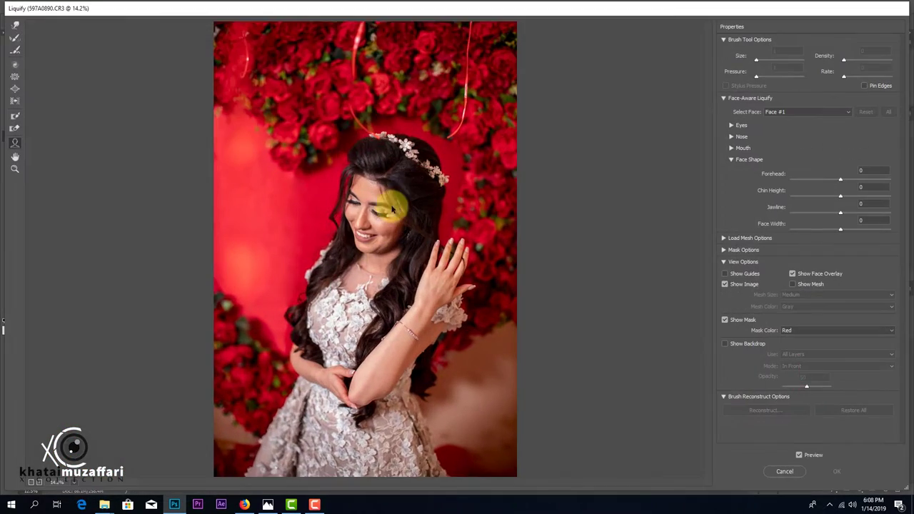
pyautogui.scroll(1, 347, 281)
pyautogui.press('s')
pyautogui.scroll(1, 300, 257)
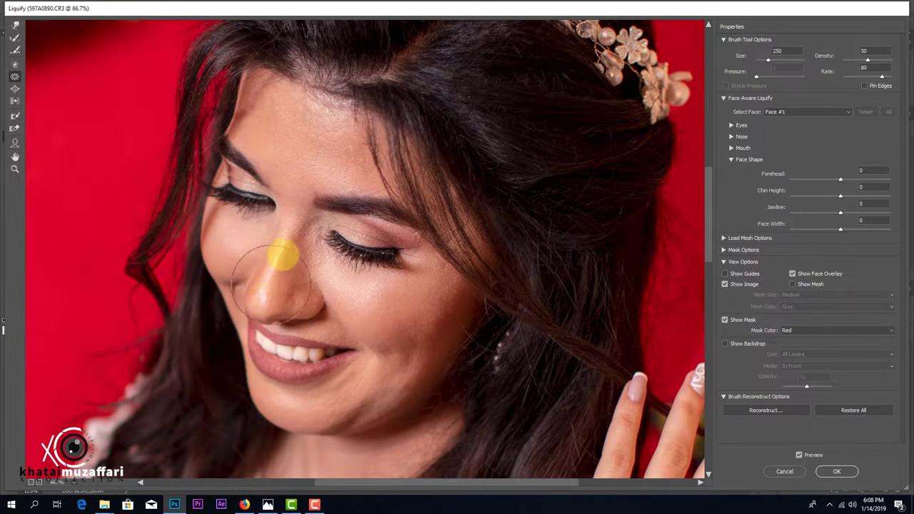
pyautogui.click(15, 32)
pyautogui.click(255, 324)
pyautogui.press('s')
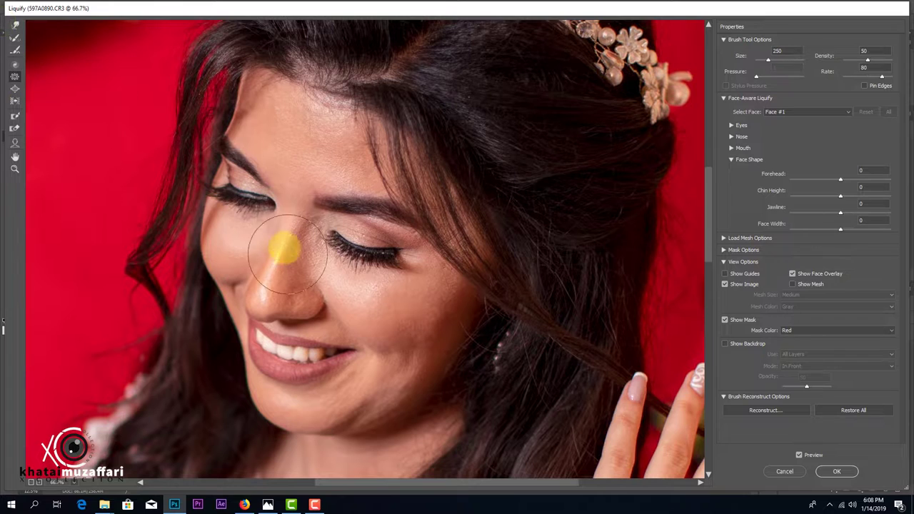
# - With the Face tool, narrow the jawline and Face Width to -19 and tilt both eyes
pyautogui.click(15, 143)
pyautogui.moveTo(484, 308)
pyautogui.mouseDown()
pyautogui.moveTo(402, 385)
pyautogui.moveTo(342, 249)
pyautogui.mouseUp()
pyautogui.moveTo(419, 235); pyautogui.dragTo(415, 226)
pyautogui.moveTo(204, 163); pyautogui.dragTo(209, 153)
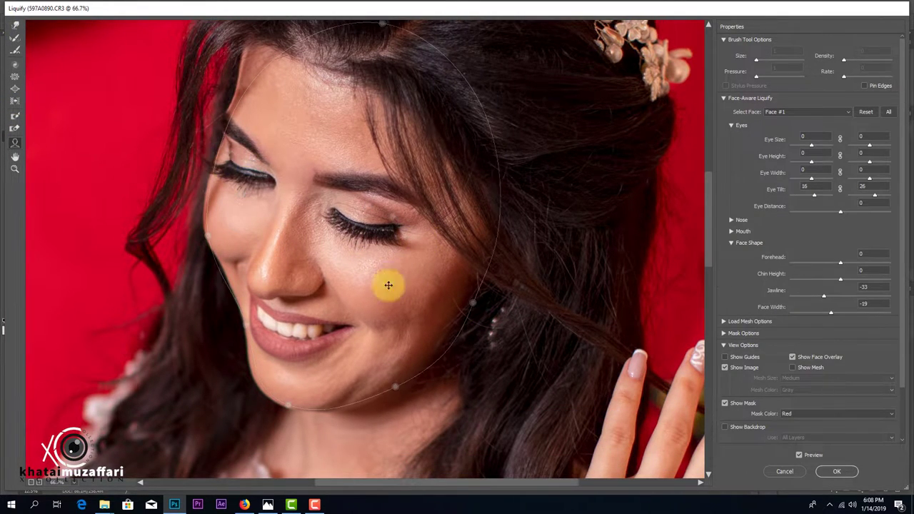
pyautogui.hscroll(-3, 283, 212)
pyautogui.click(15, 25)
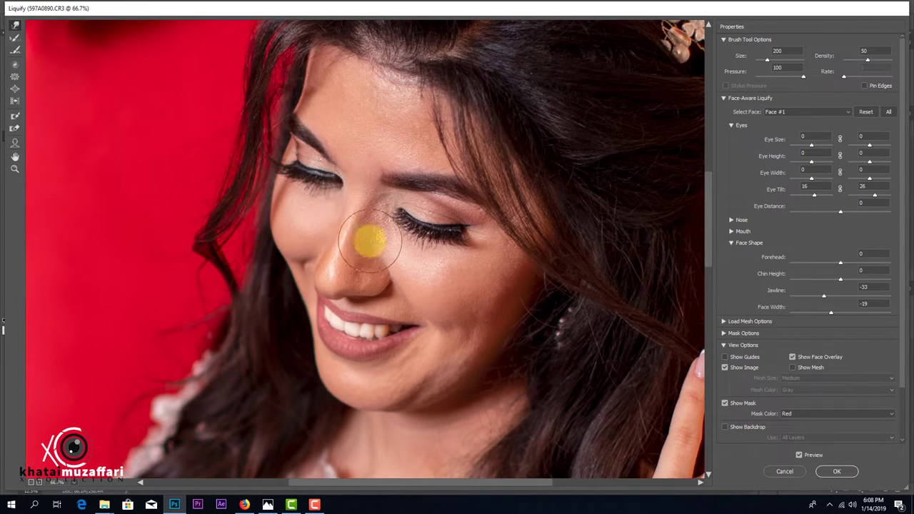
pyautogui.hotkey('ctrl', '-')
pyautogui.hotkey('ctrl', '-')
pyautogui.press('a')
# - Slim the jawline further to -45, enlarge the warp brush to 400 and apply Liquify
pyautogui.moveTo(423, 227); pyautogui.dragTo(414, 239)
pyautogui.hotkey('ctrl', '+')
pyautogui.click(15, 25)
pyautogui.press(']')
pyautogui.press(']')
pyautogui.press(']')
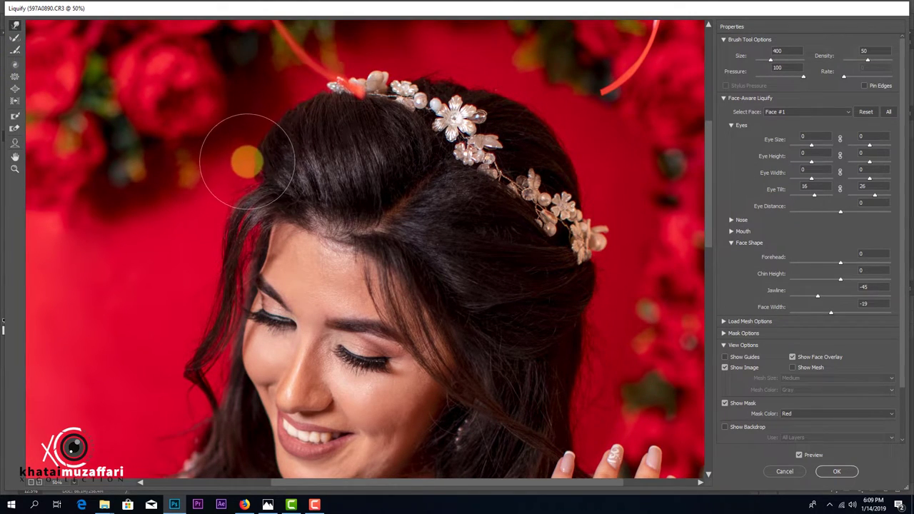
pyautogui.scroll(-5, 278, 150)
pyautogui.hscroll(3, 279, 150)
pyautogui.hotkey('ctrl', '-')
pyautogui.hotkey('ctrl', '-')
pyautogui.click(833, 471)
# - Toggle Layer 1 to compare before and after, undoing the stray duplicate layers
pyautogui.click(786, 347)
pyautogui.click(785, 348)
pyautogui.click(786, 347)
pyautogui.click(786, 347)
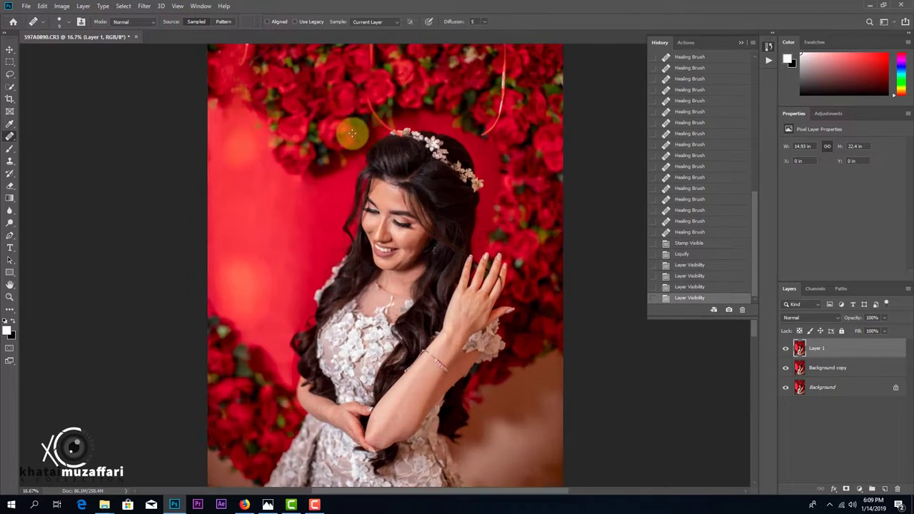
pyautogui.moveTo(868, 352); pyautogui.dragTo(884, 489)
pyautogui.hotkey('ctrl', 'j')
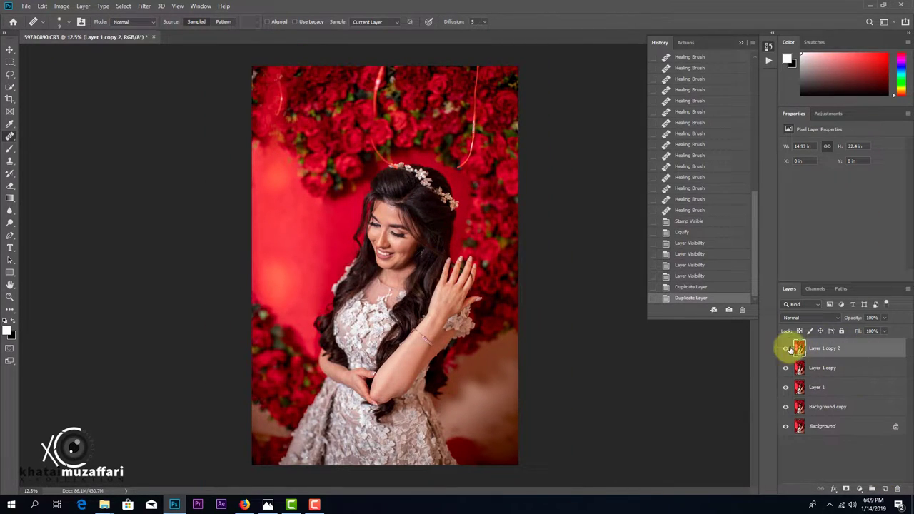
pyautogui.click(785, 347)
pyautogui.hotkey('ctrl', 'z')
pyautogui.hotkey('ctrl', 'z')
pyautogui.hotkey('ctrl', 'z')
# - Duplicate Layer 1 and set Layer 1 copy's blend mode to Vivid Light
pyautogui.moveTo(796, 350); pyautogui.dragTo(885, 490)
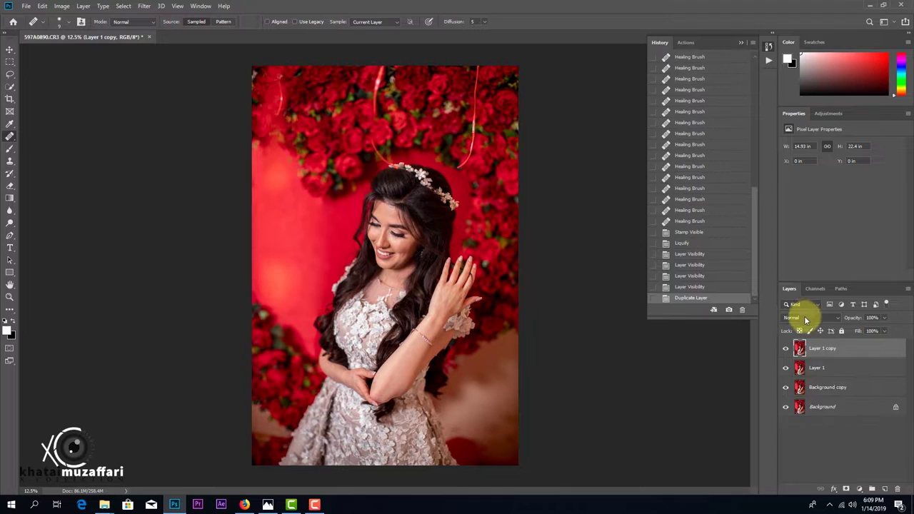
pyautogui.click(802, 317)
pyautogui.click(802, 395)
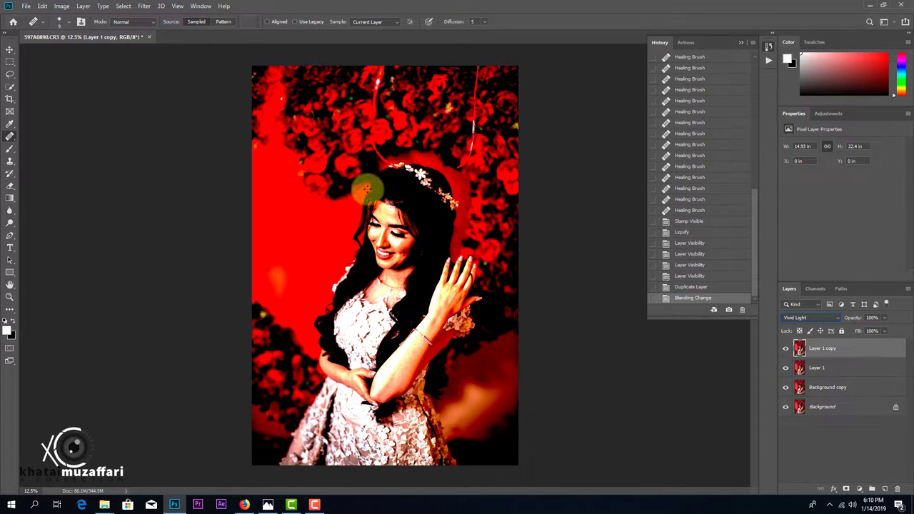
# - Invert Layer 1 copy and apply a High Pass filter with a 17-pixel radius
pyautogui.hotkey('ctrl', 'i')
pyautogui.click(143, 6)
pyautogui.moveTo(151, 141)
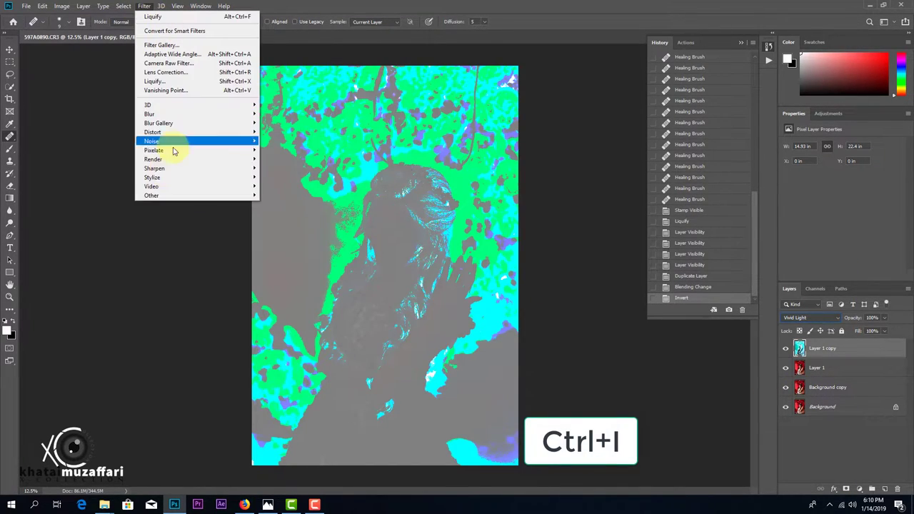
pyautogui.click(280, 204)
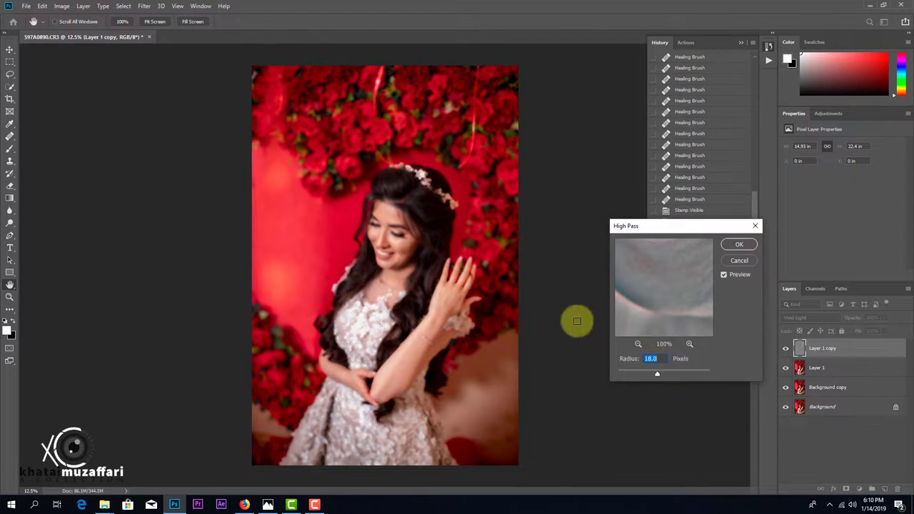
pyautogui.hotkey('ctrl', '+')
pyautogui.hotkey('ctrl', '+')
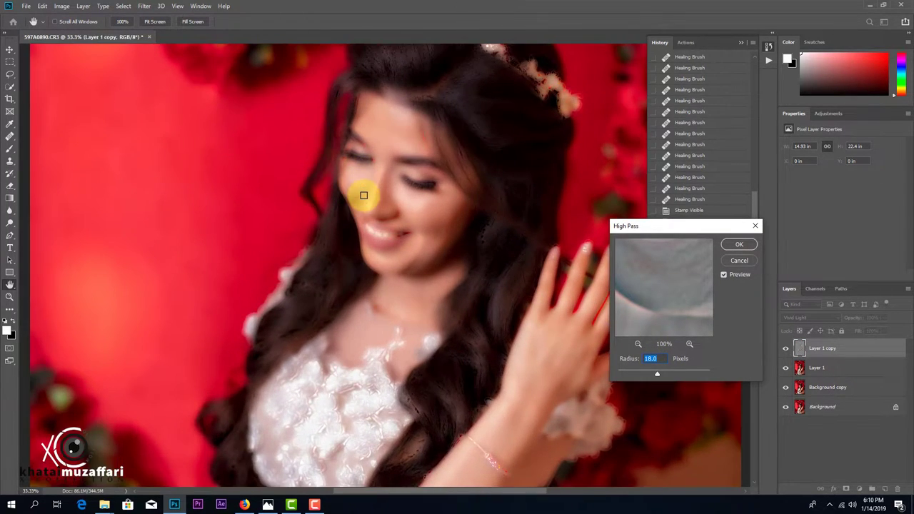
pyautogui.hotkey('ctrl', '+')
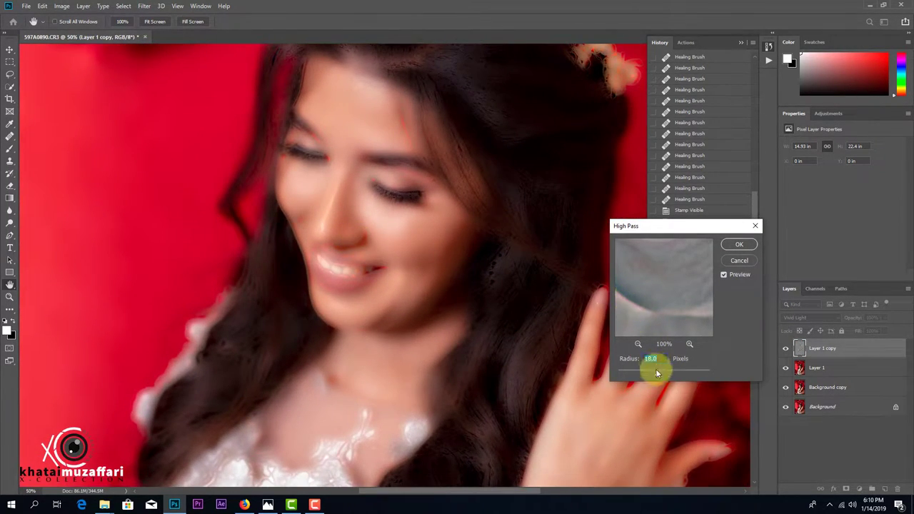
pyautogui.click(658, 373)
pyautogui.click(658, 373)
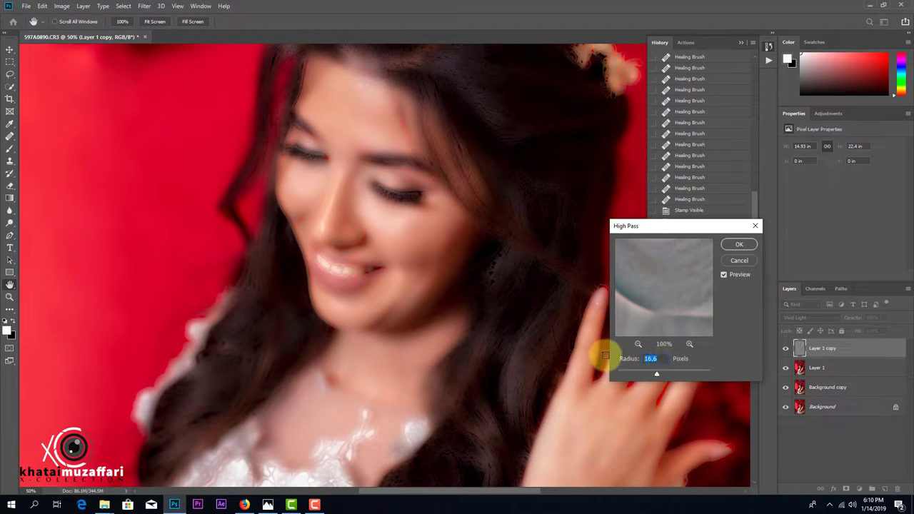
pyautogui.click(737, 246)
pyautogui.click(144, 5)
pyautogui.press('Escape')
pyautogui.press('j')
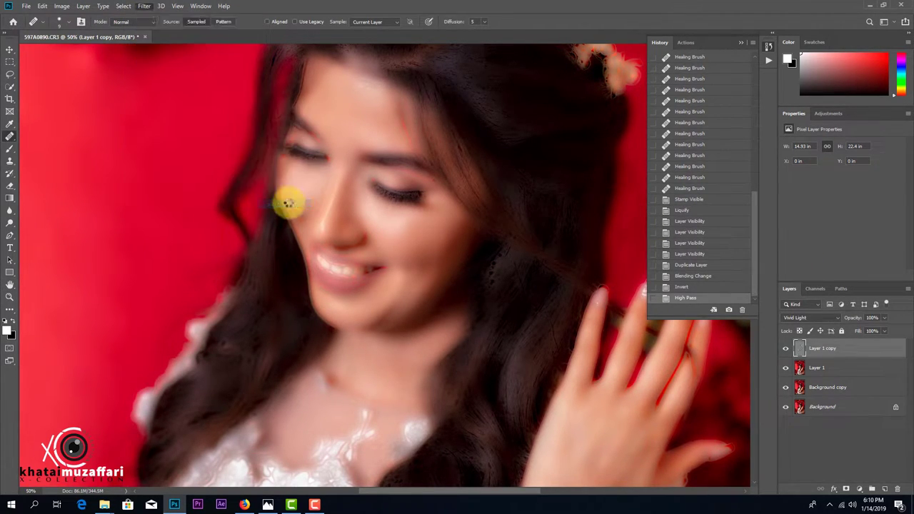
pyautogui.hotkey('ctrl', 'alt', 'f')
# - Apply a 4-pixel Gaussian Blur to Layer 1 copy
pyautogui.press('Escape')
pyautogui.click(144, 6)
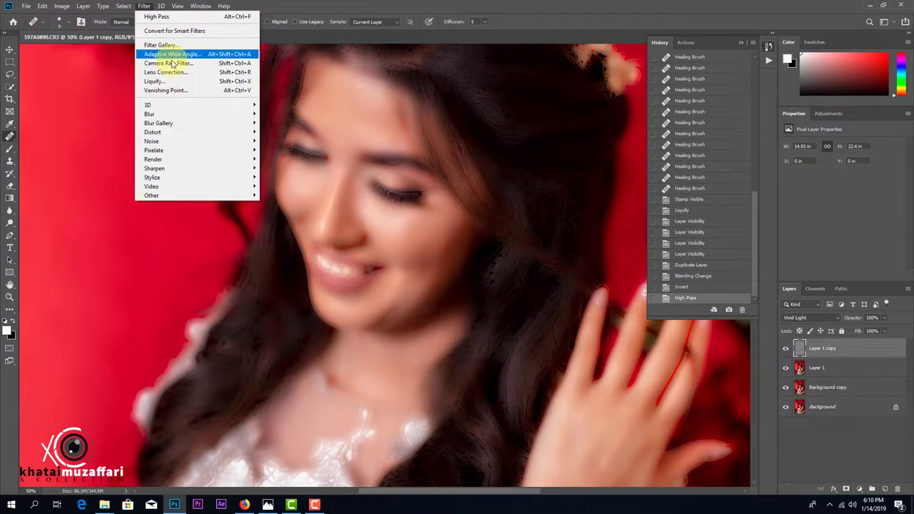
pyautogui.moveTo(150, 114)
pyautogui.click(280, 149)
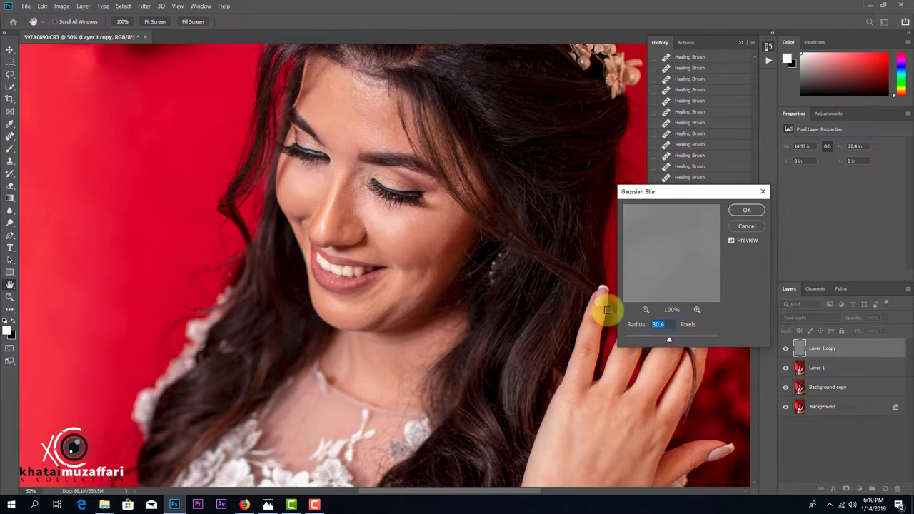
pyautogui.write('4')
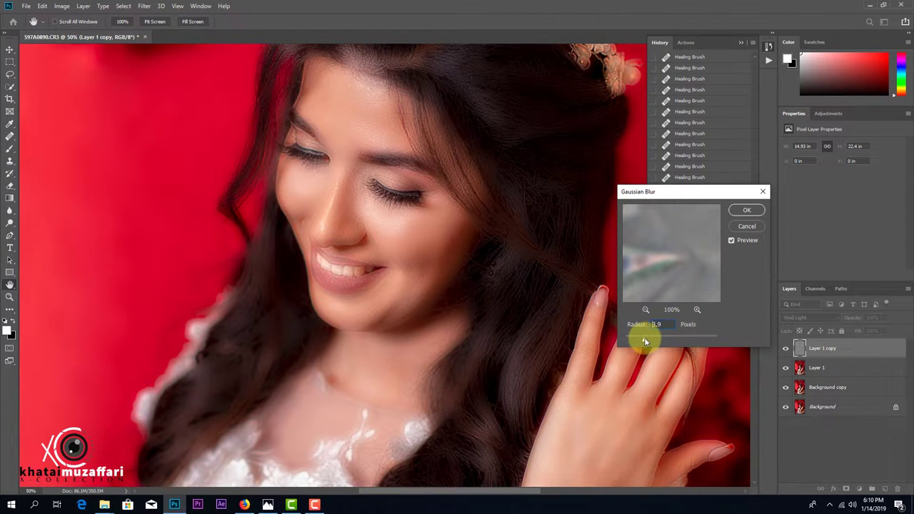
pyautogui.click(733, 213)
# - Add a layer mask to Layer 1 copy and invert it to black
pyautogui.click(847, 489)
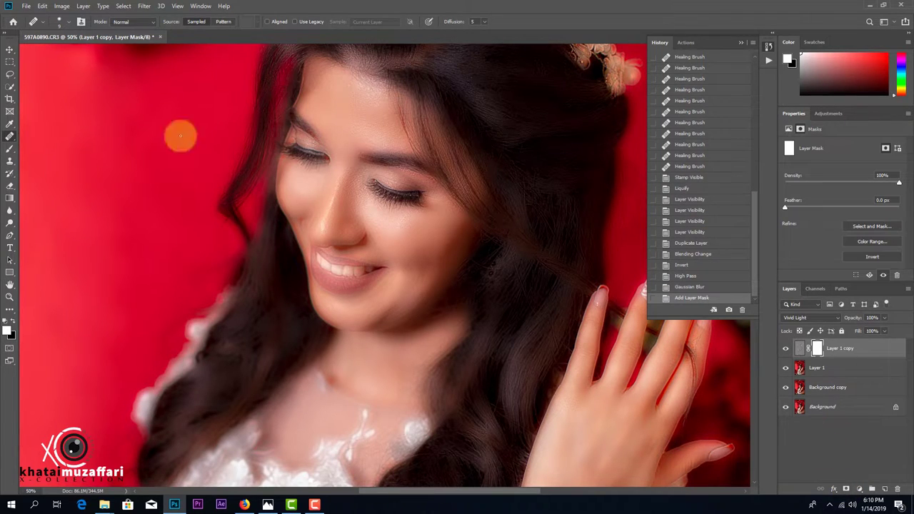
pyautogui.hotkey('ctrl', 'i')
pyautogui.hotkey('ctrl', '+')
pyautogui.hotkey('ctrl', '+')
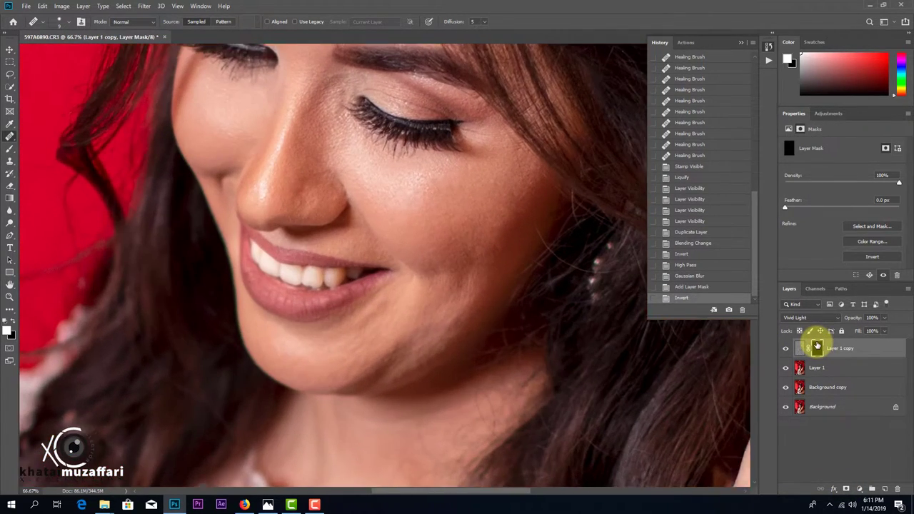
# - With a smaller brush on Layer 1 copy's mask, paint smoothing over the forehead and nose
pyautogui.click(10, 147)
pyautogui.scroll(4, 338, 157)
pyautogui.hscroll(2, 338, 157)
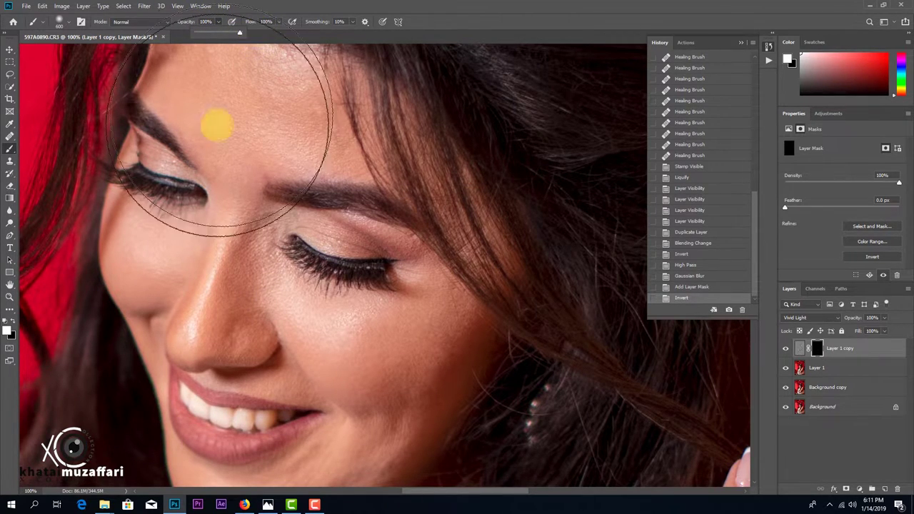
pyautogui.scroll(2, 236, 141)
pyautogui.press('[')
pyautogui.press('[')
pyautogui.click(244, 231)
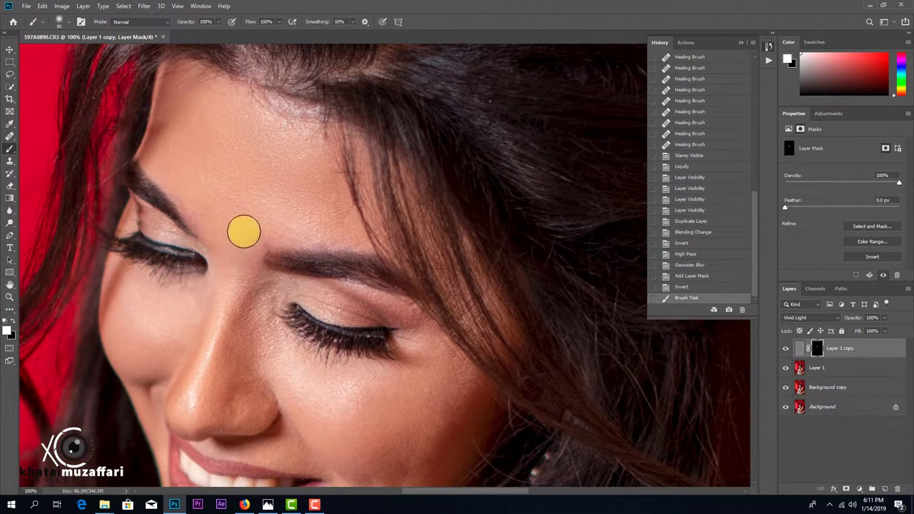
pyautogui.scroll(-2, 269, 138)
pyautogui.click(339, 119)
pyautogui.click(239, 184)
pyautogui.click(210, 133)
pyautogui.click(209, 165)
pyautogui.click(215, 269)
# - Paint the smoothing mask over the cheeks and down to the chin
pyautogui.scroll(-2, 215, 269)
pyautogui.click(222, 300)
pyautogui.click(267, 260)
pyautogui.click(339, 271)
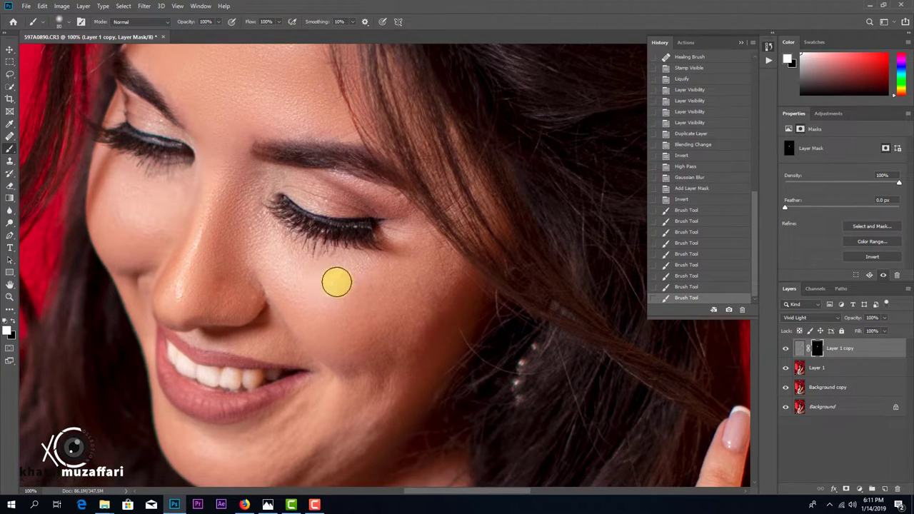
pyautogui.click(351, 197)
pyautogui.click(235, 206)
pyautogui.click(133, 232)
pyautogui.scroll(-2, 399, 324)
pyautogui.click(224, 409)
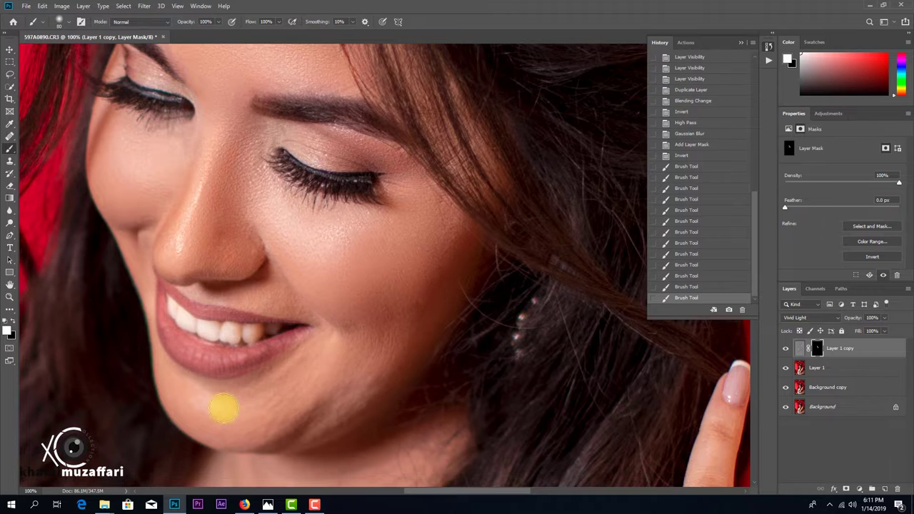
pyautogui.scroll(2, 450, 186)
pyautogui.scroll(2, 483, 347)
# - At 30% brush opacity, paint lighter smoothing near the eye and around the mouth
pyautogui.click(490, 250)
pyautogui.moveTo(216, 21); pyautogui.dragTo(193, 22)
pyautogui.click(503, 228)
pyautogui.scroll(-5, 531, 258)
pyautogui.click(305, 147)
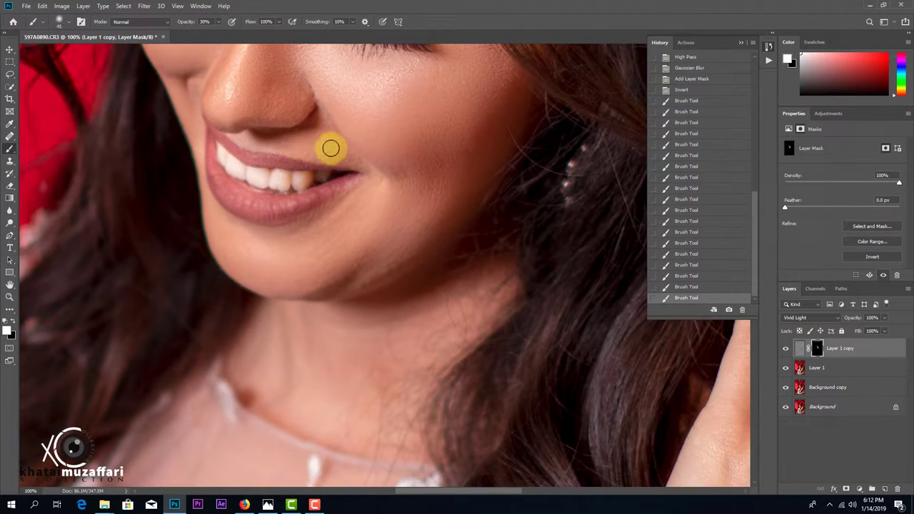
pyautogui.click(331, 149)
pyautogui.scroll(-1, 429, 271)
# - Restore brush opacity to 100% and zoom out to 66.7% to view face and hand
pyautogui.moveTo(218, 22); pyautogui.dragTo(284, 35)
pyautogui.click(312, 333)
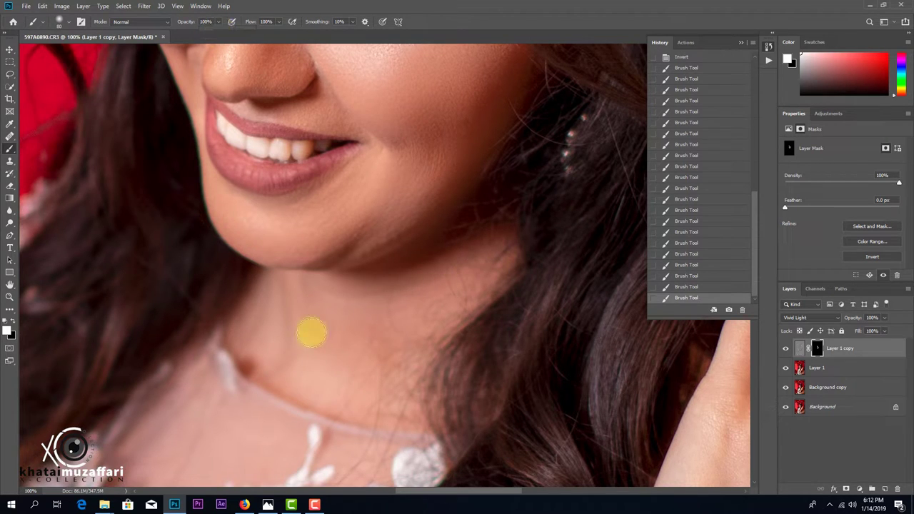
pyautogui.scroll(-1, 429, 280)
pyautogui.moveTo(357, 276); pyautogui.dragTo(343, 414)
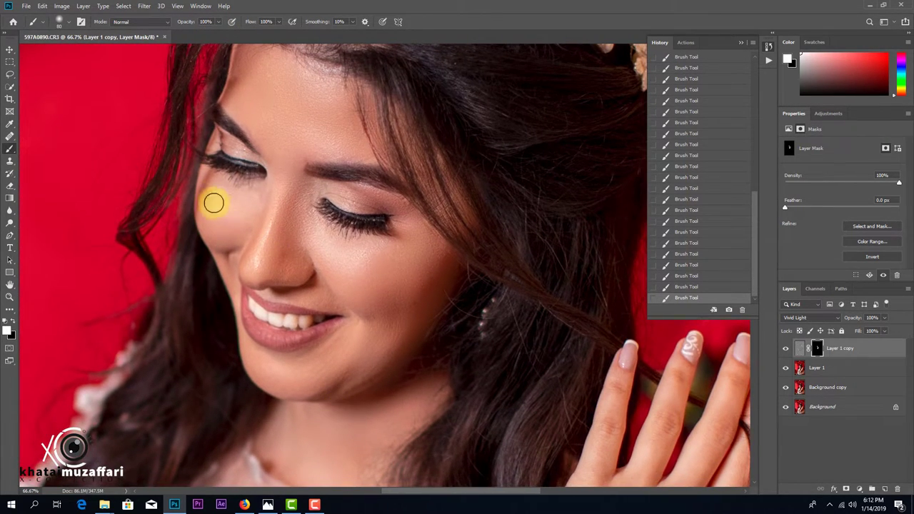
pyautogui.scroll(-5, 322, 215)
# - Pan across the hand and wrist at 100% while brushing white onto the smoothing mask
pyautogui.scroll(1, 327, 244)
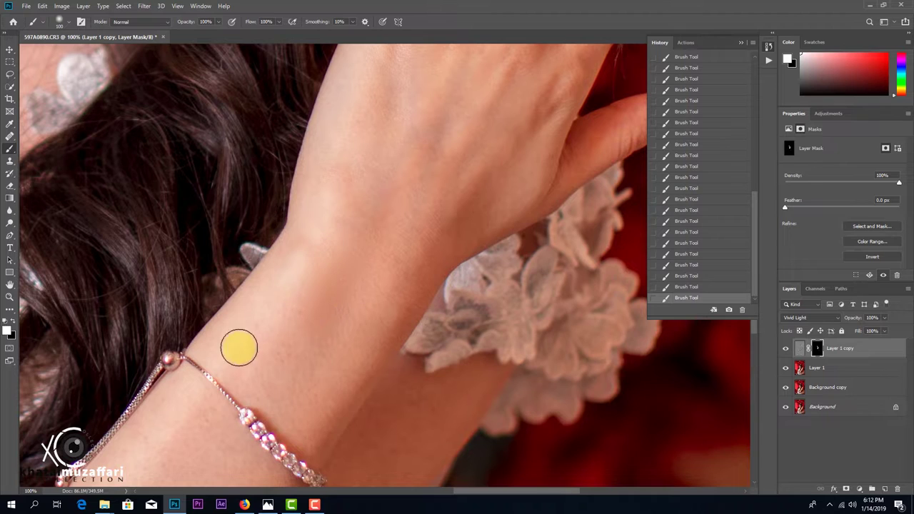
pyautogui.scroll(3, 429, 308)
pyautogui.scroll(3, 404, 250)
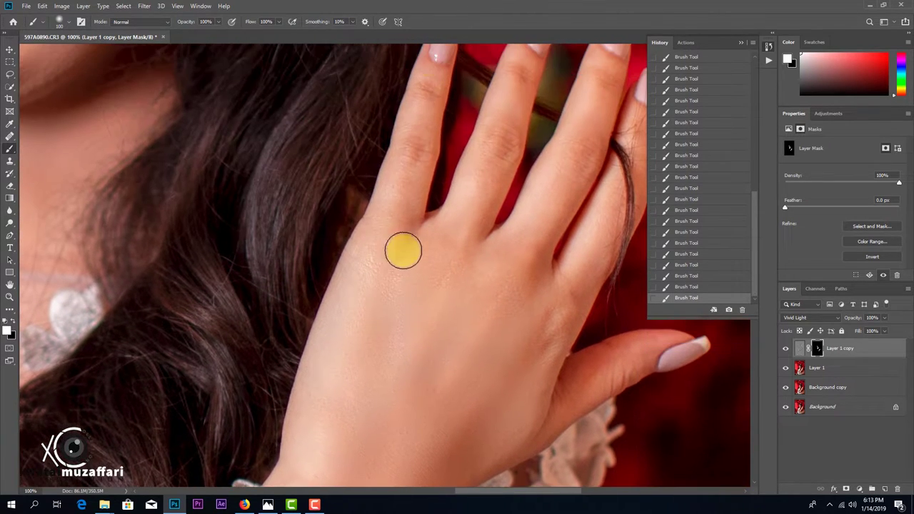
pyautogui.scroll(1, 428, 250)
pyautogui.hscroll(2, 572, 129)
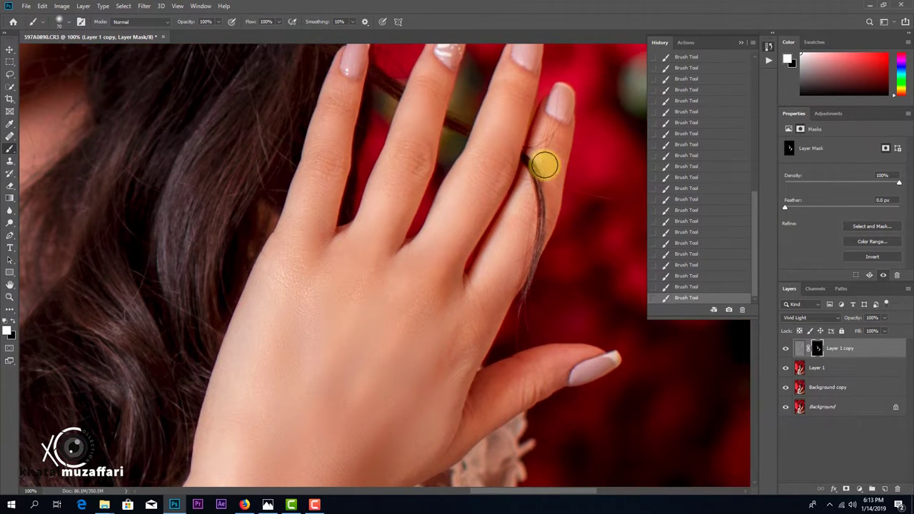
pyautogui.scroll(-5, 545, 165)
pyautogui.scroll(-2, 376, 102)
pyautogui.hscroll(-2, 376, 102)
pyautogui.scroll(-1, 208, 294)
pyautogui.hscroll(-1, 209, 294)
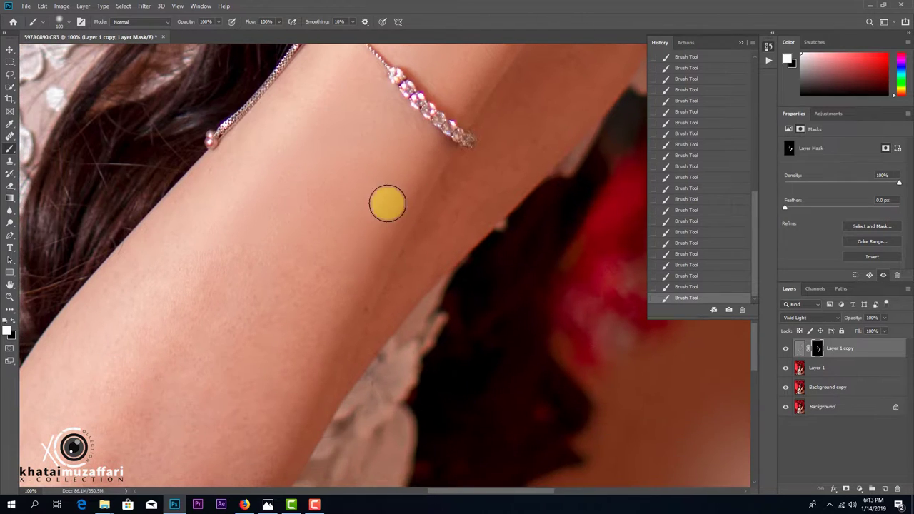
pyautogui.scroll(-5, 262, 179)
pyautogui.hscroll(-3, 261, 179)
pyautogui.hscroll(3, 320, 200)
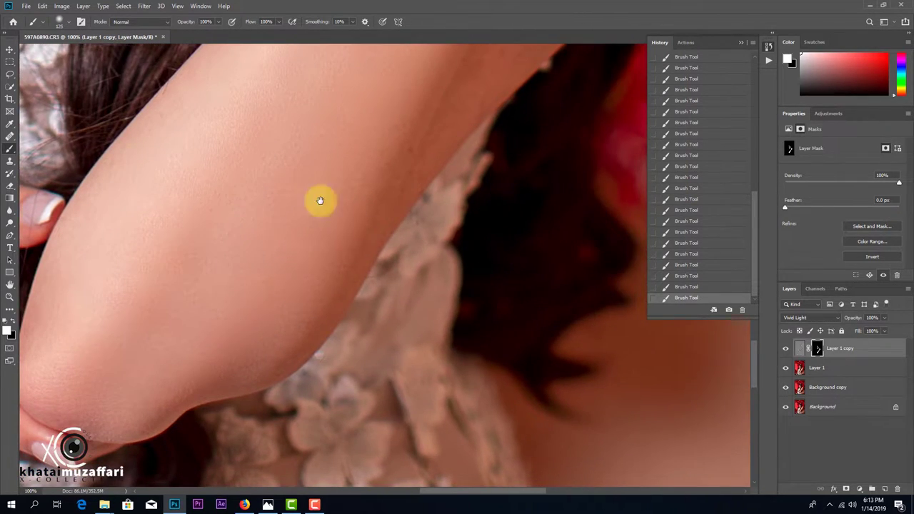
pyautogui.scroll(3, 288, 184)
pyautogui.scroll(3, 306, 257)
# - Extend the mask over the forearm and elbow, then stamp visible layers into merged Layer 2
pyautogui.scroll(-3, 294, 251)
pyautogui.hscroll(-3, 294, 251)
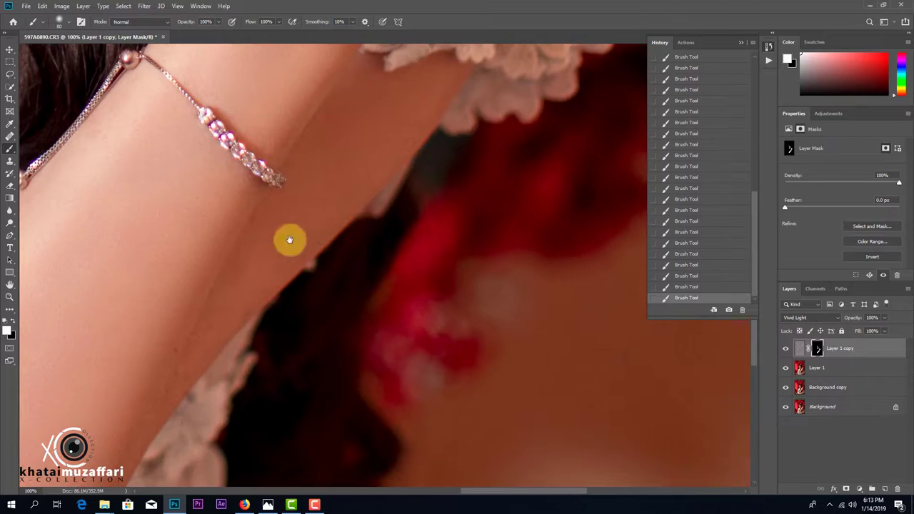
pyautogui.scroll(-2, 290, 238)
pyautogui.hscroll(-1, 290, 238)
pyautogui.scroll(-3, 352, 96)
pyautogui.scroll(1, 326, 265)
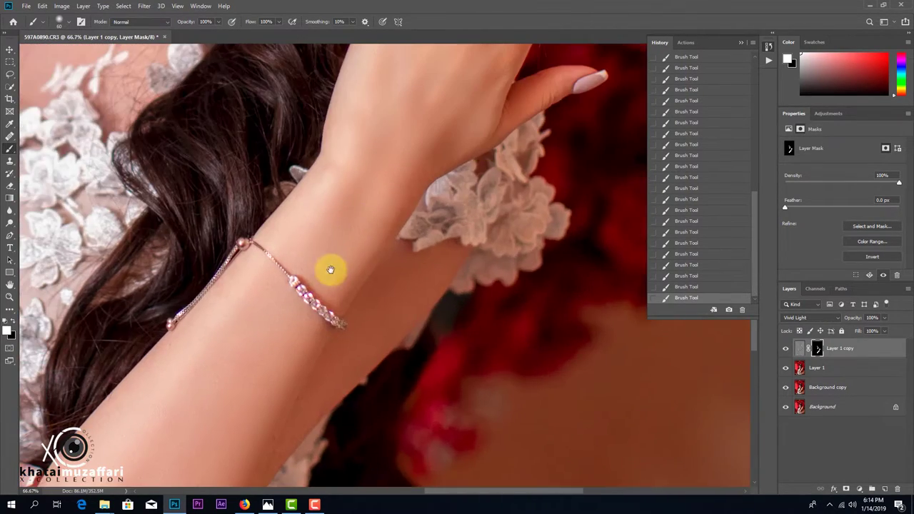
pyautogui.scroll(1, 379, 206)
pyautogui.scroll(2, 378, 229)
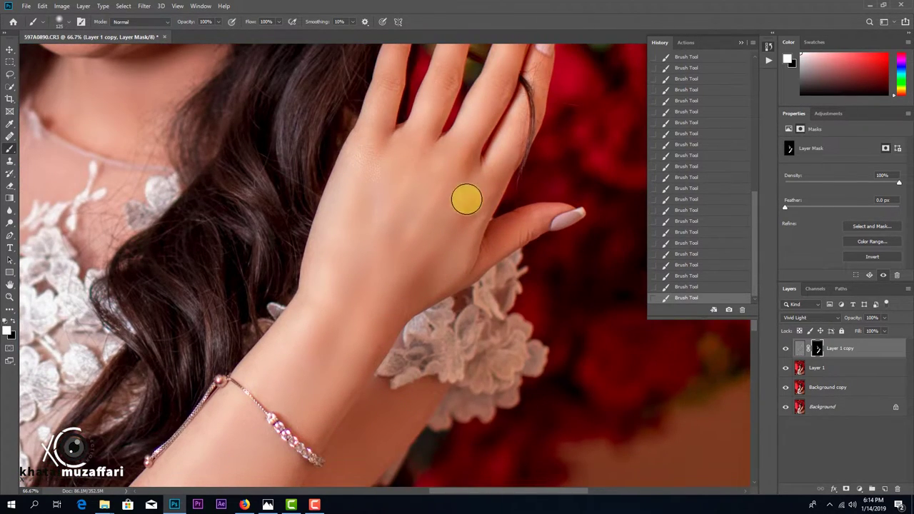
pyautogui.scroll(-4, 465, 198)
pyautogui.hscroll(-4, 465, 198)
pyautogui.scroll(-4, 522, 193)
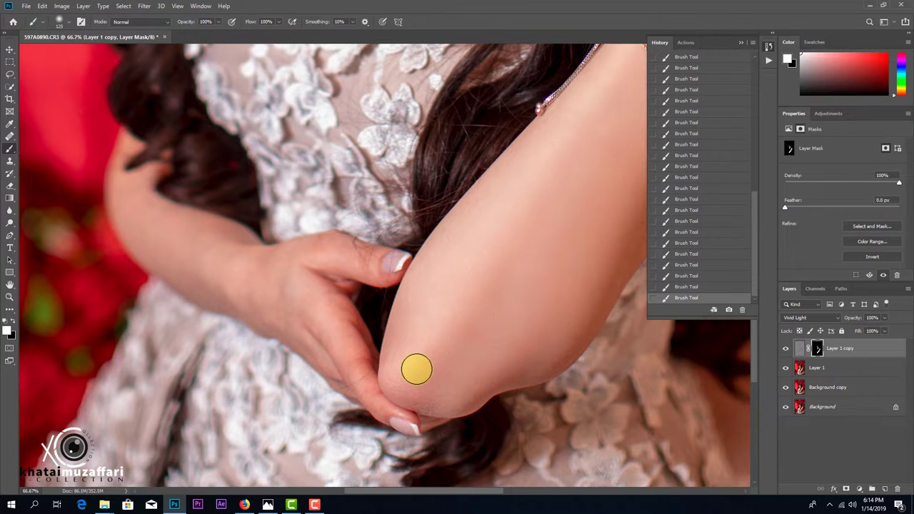
pyautogui.scroll(2, 416, 358)
pyautogui.hscroll(-3, 416, 357)
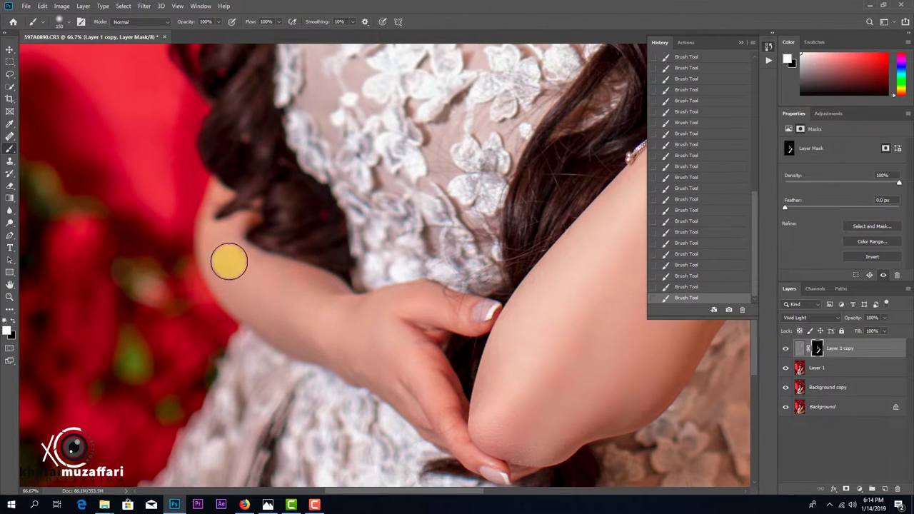
pyautogui.scroll(-2, 405, 352)
pyautogui.hscroll(2, 405, 353)
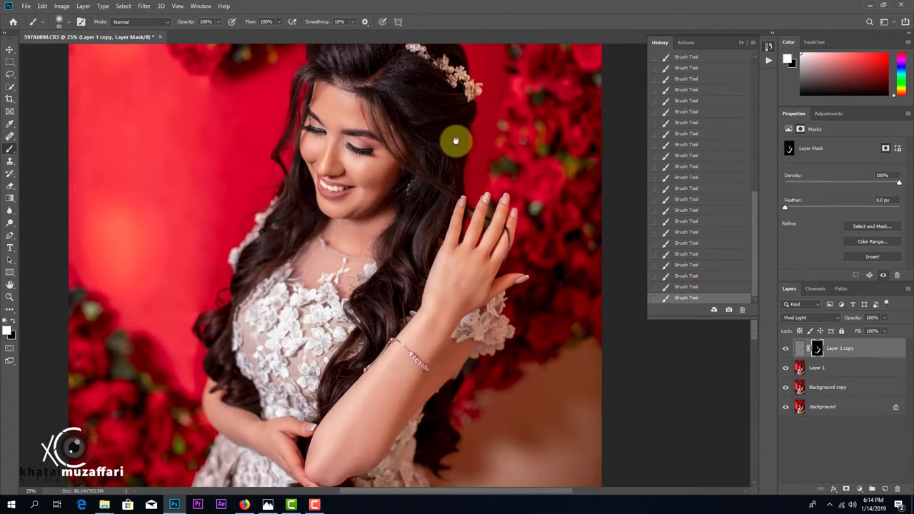
pyautogui.hotkey('alt', 'ctrl', 'shift', 'e')
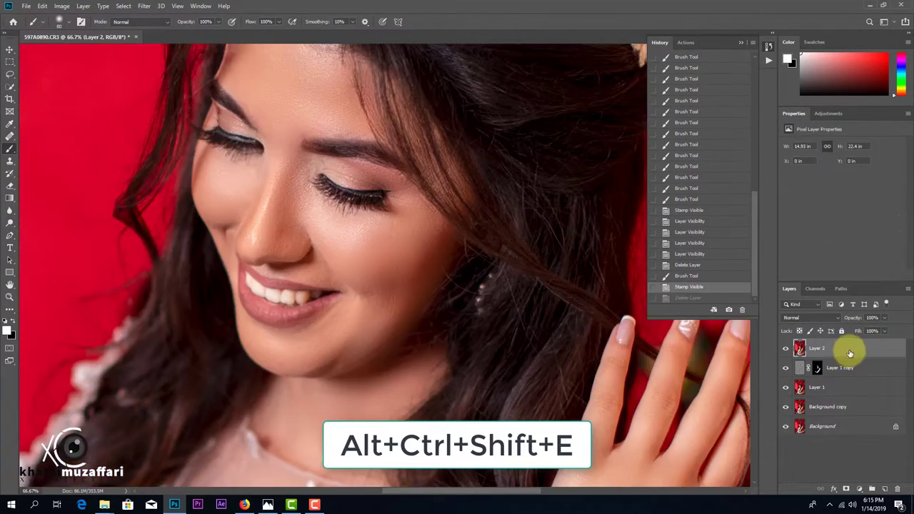
# - Duplicate Layer 2, Gaussian-blur the original Layer 2, then show and select Layer 2 copy
pyautogui.hotkey('ctrl', 'j')
pyautogui.click(786, 348)
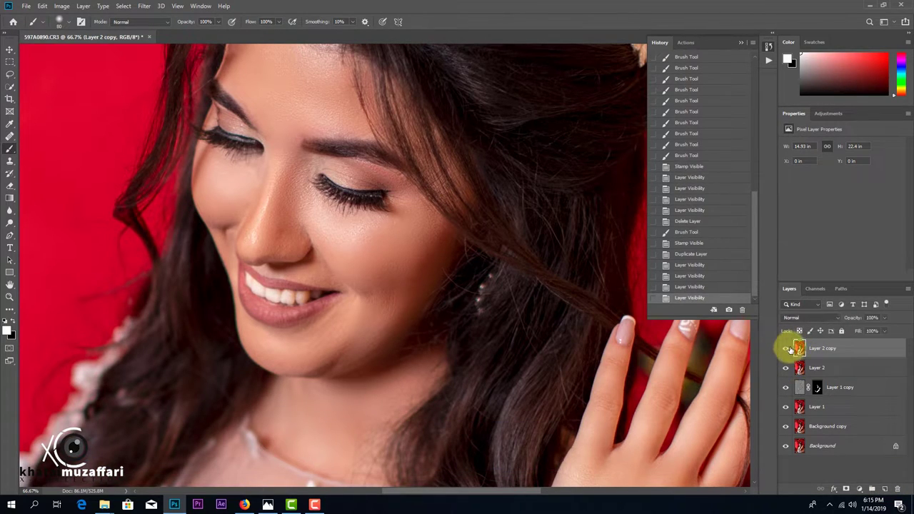
pyautogui.click(803, 367)
pyautogui.click(145, 6)
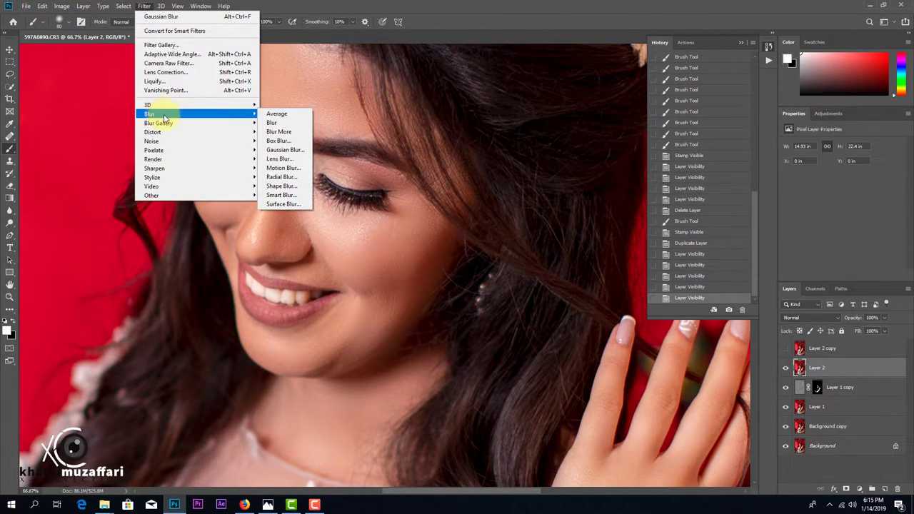
pyautogui.click(283, 150)
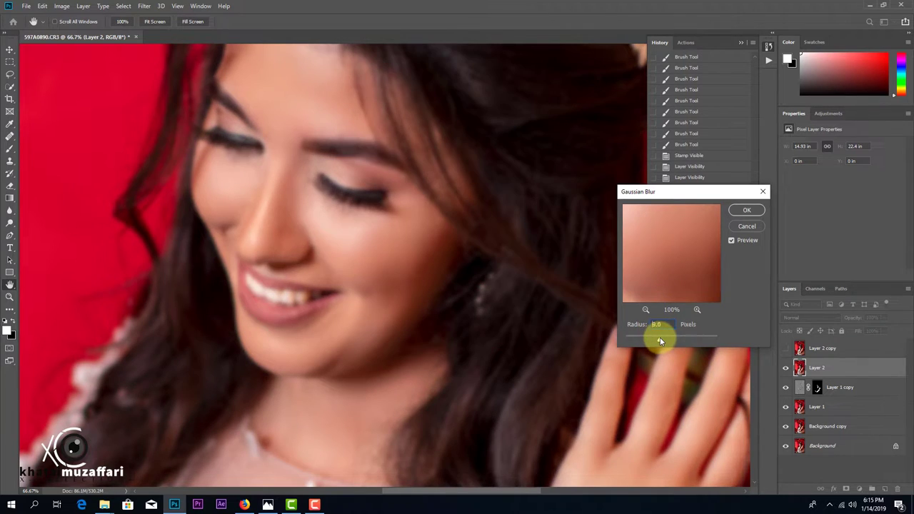
pyautogui.click(746, 210)
pyautogui.click(787, 349)
pyautogui.click(821, 348)
# - Apply Image onto Layer 2 copy using blurred Layer 2 as source in Subtract mode
pyautogui.click(62, 6)
pyautogui.click(82, 145)
pyautogui.click(413, 142)
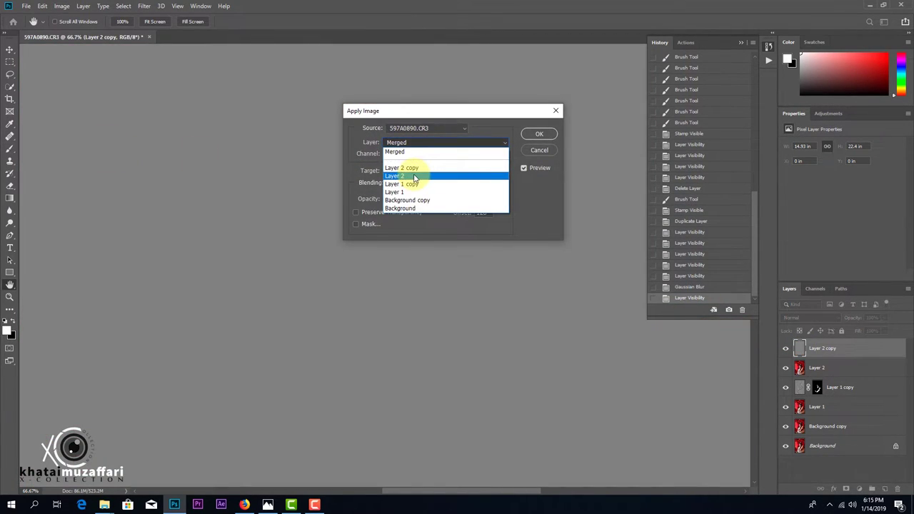
pyautogui.click(414, 176)
pyautogui.click(539, 134)
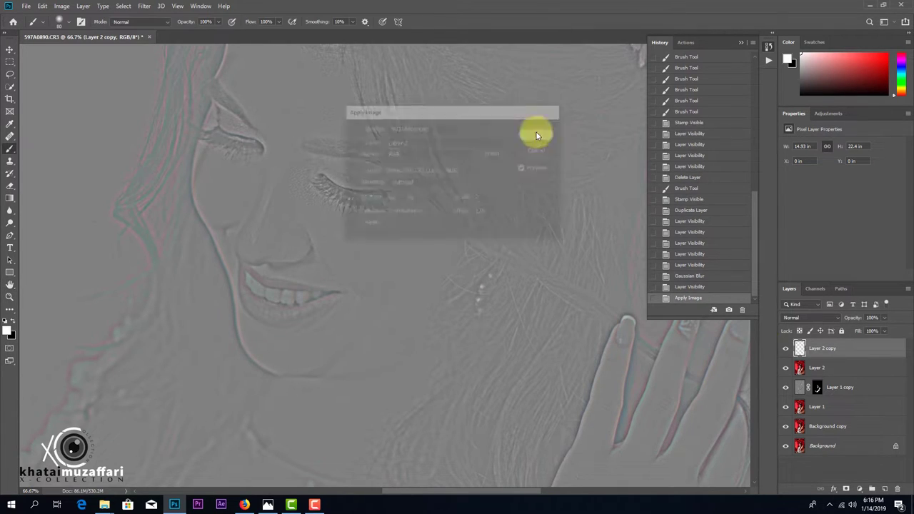
# - Blend Layer 2 copy in Linear Light, toggle it to compare, and select Layer 2
pyautogui.click(800, 318)
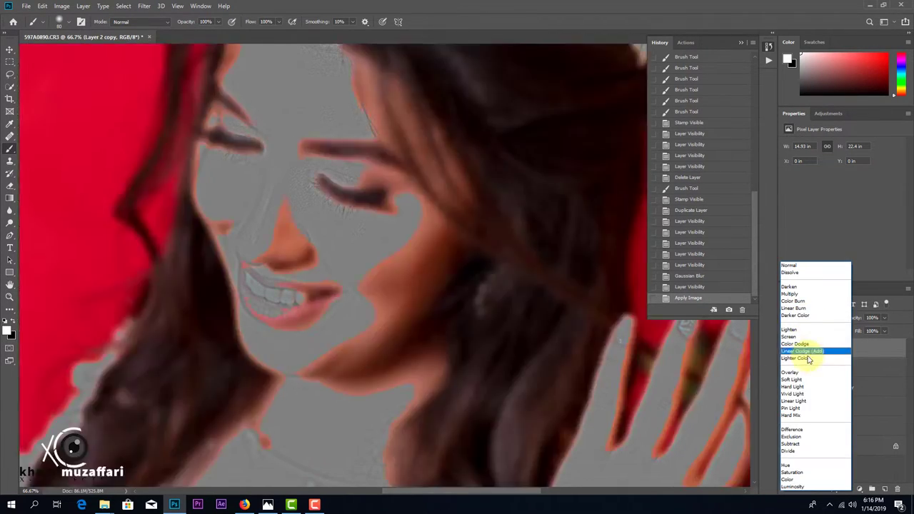
pyautogui.click(795, 399)
pyautogui.click(786, 349)
pyautogui.click(785, 348)
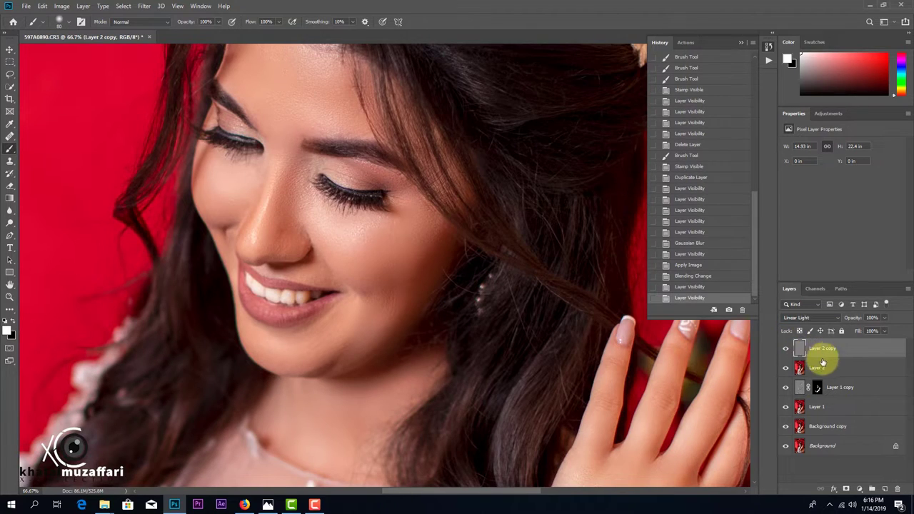
pyautogui.click(798, 369)
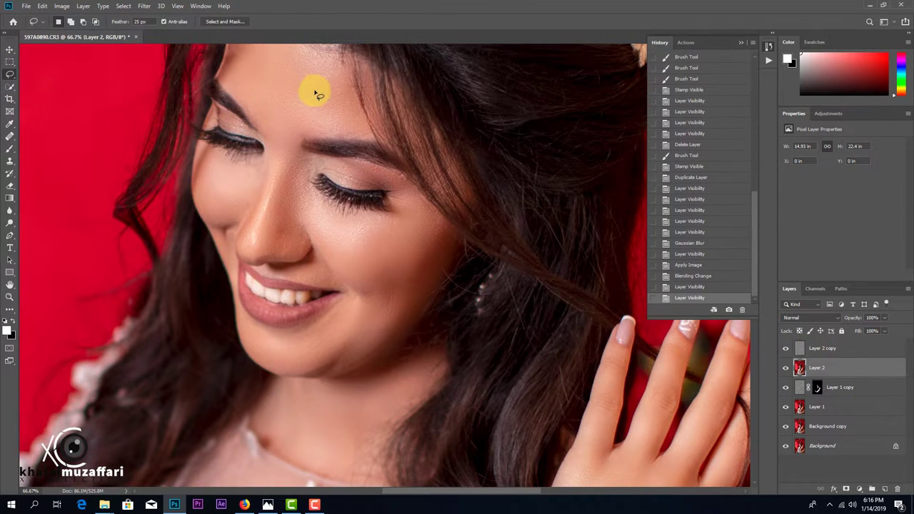
# - At 100% zoom, lasso and Gaussian-blur a cheek patch and the jaw skin on Layer 2
pyautogui.hotkey('ctrl', '+')
pyautogui.moveTo(333, 303); pyautogui.dragTo(353, 166)
pyautogui.click(144, 5)
pyautogui.click(275, 150)
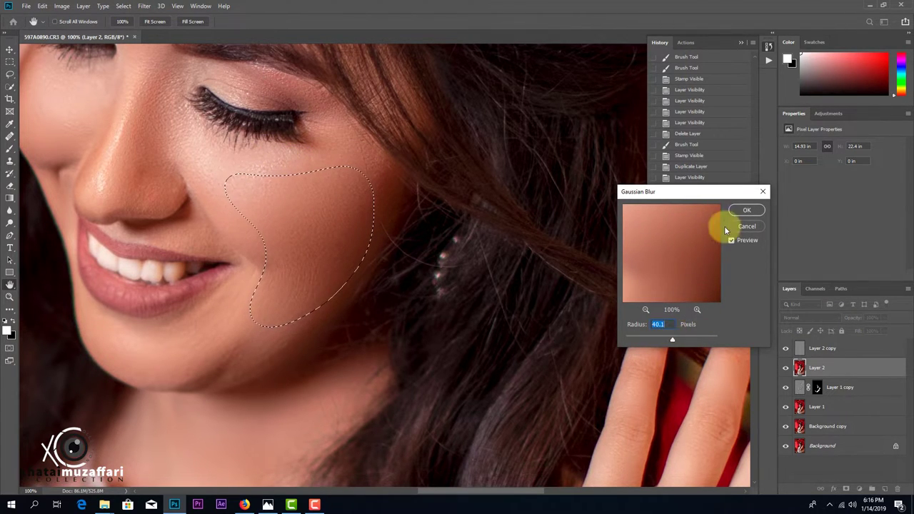
pyautogui.click(747, 210)
pyautogui.hotkey('ctrl', 'd')
pyautogui.moveTo(358, 273); pyautogui.dragTo(418, 243)
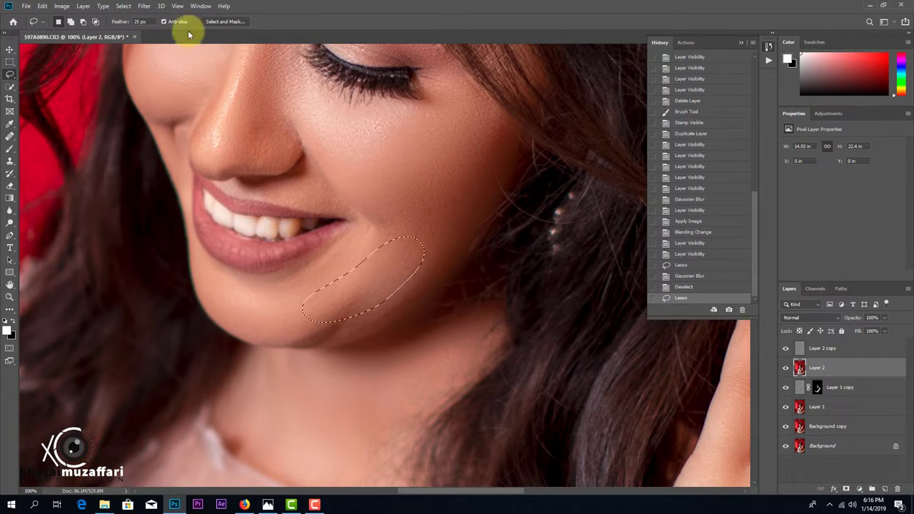
pyautogui.click(144, 5)
pyautogui.click(278, 149)
pyautogui.click(746, 210)
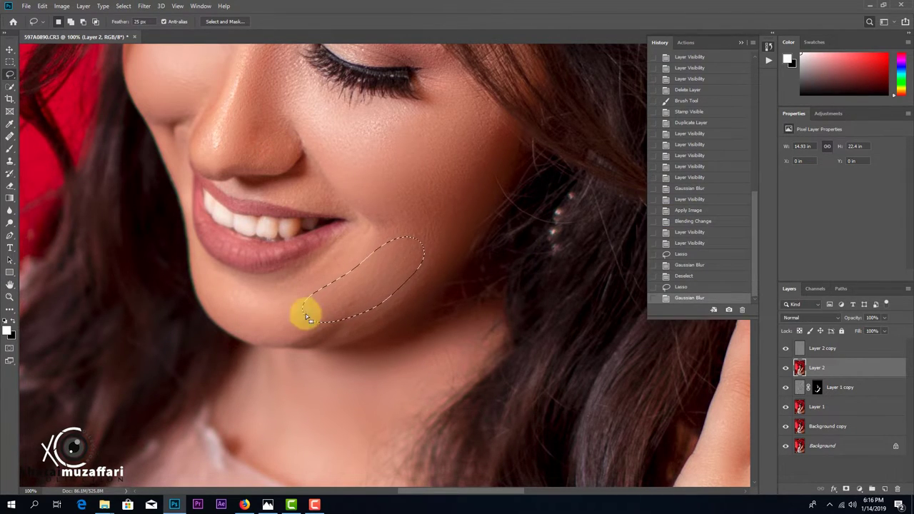
pyautogui.hotkey('ctrl', 'f')
pyautogui.press('Escape')
pyautogui.hotkey('ctrl', 'd')
# - Gaussian-blur a chin patch at 31.8 px radius and the cheek beside the nose
pyautogui.moveTo(261, 292); pyautogui.dragTo(343, 285)
pyautogui.click(144, 6)
pyautogui.click(278, 149)
pyautogui.moveTo(672, 339); pyautogui.dragTo(669, 339)
pyautogui.click(746, 210)
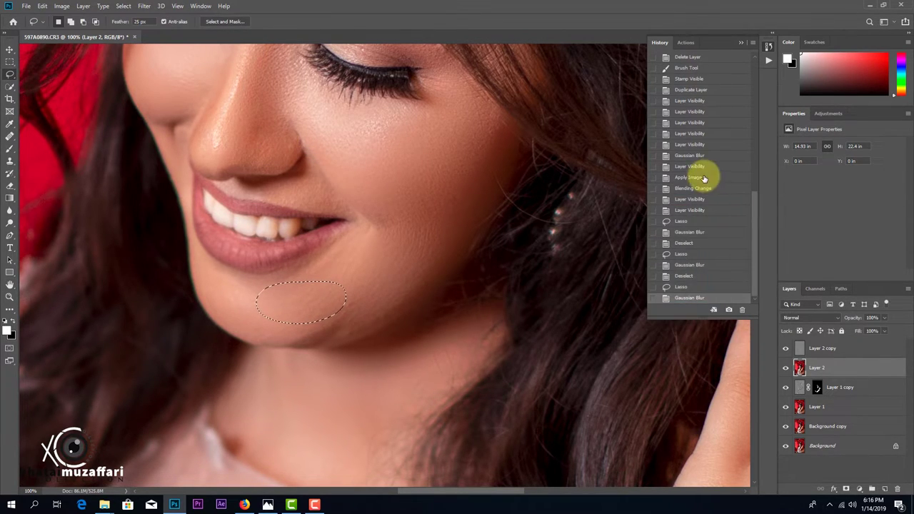
pyautogui.hotkey('ctrl', 'd')
pyautogui.moveTo(338, 195); pyautogui.dragTo(437, 367)
pyautogui.moveTo(250, 263); pyautogui.dragTo(303, 229)
pyautogui.click(145, 6)
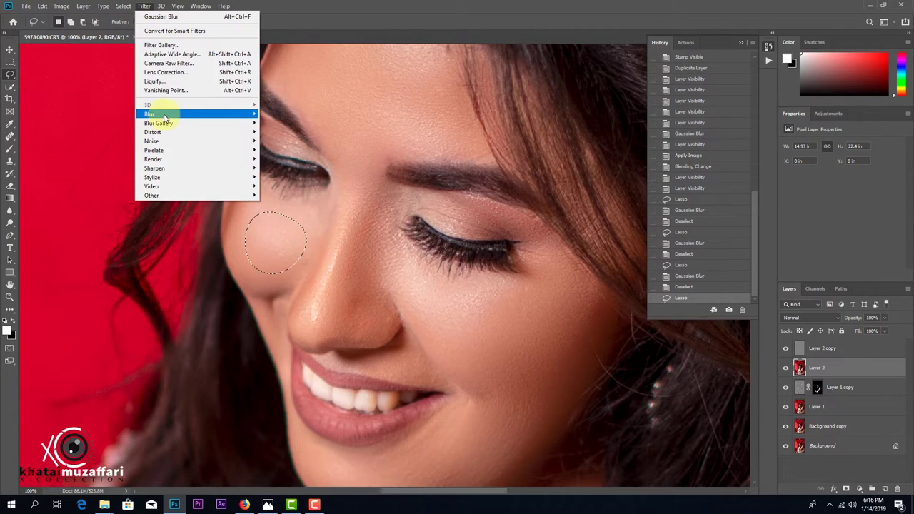
pyautogui.click(286, 147)
pyautogui.click(746, 210)
pyautogui.hotkey('ctrl', 'd')
# - Lasso a forehead patch, Gaussian-blur it, and deselect
pyautogui.moveTo(367, 143); pyautogui.dragTo(454, 207)
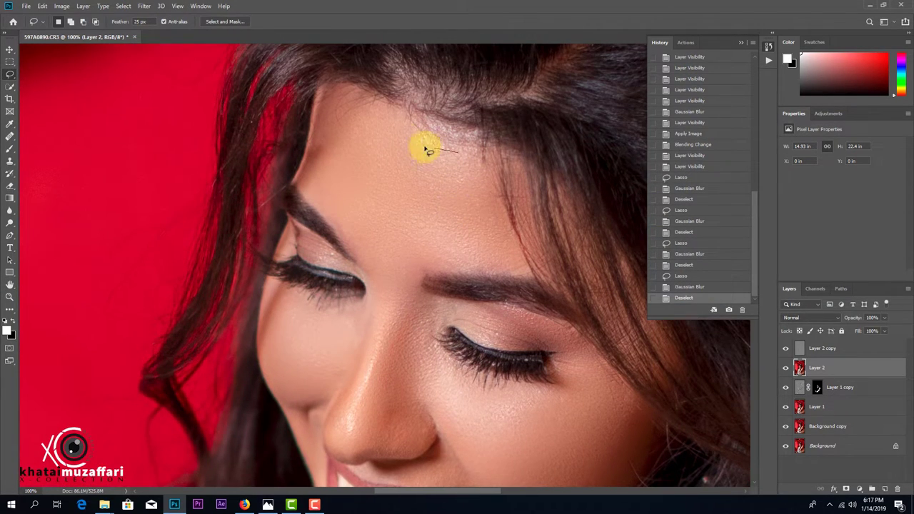
pyautogui.moveTo(364, 223); pyautogui.dragTo(465, 157)
pyautogui.click(144, 6)
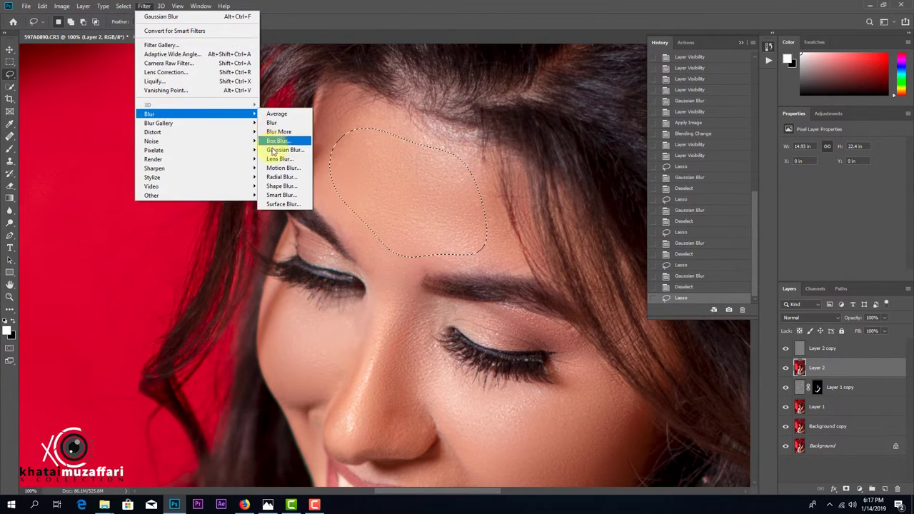
pyautogui.click(286, 147)
pyautogui.click(742, 210)
pyautogui.hotkey('ctrl', 'd')
pyautogui.moveTo(567, 204); pyautogui.dragTo(394, 75)
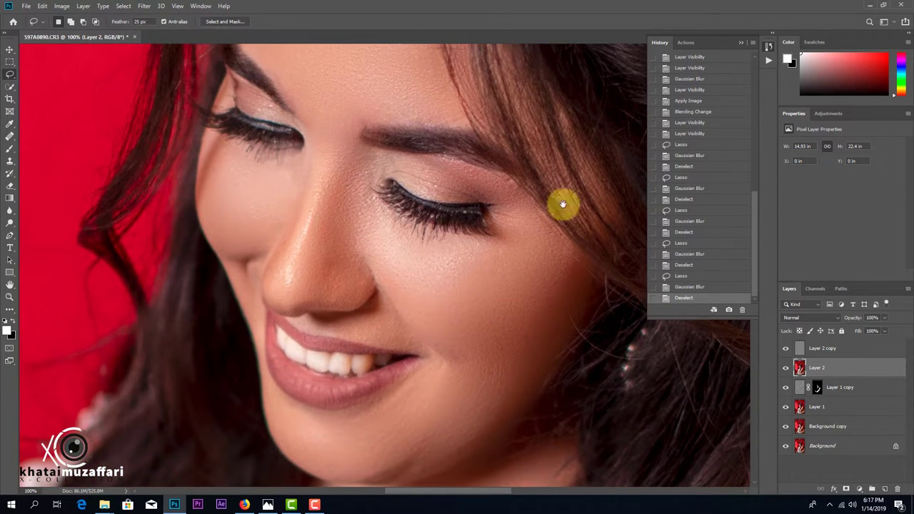
# - Clone-stamp at 35% to smooth skin between the brows, along the nose bridge and tip
pyautogui.click(9, 163)
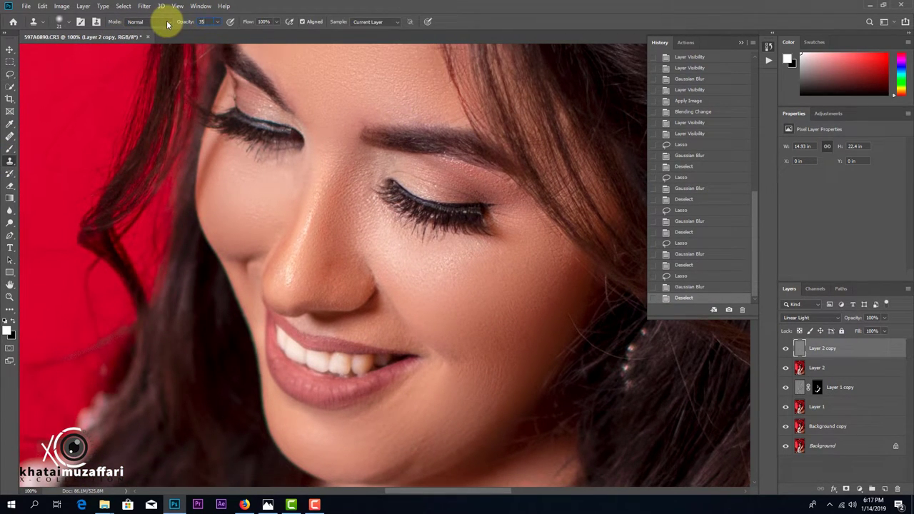
pyautogui.scroll(2, 355, 208)
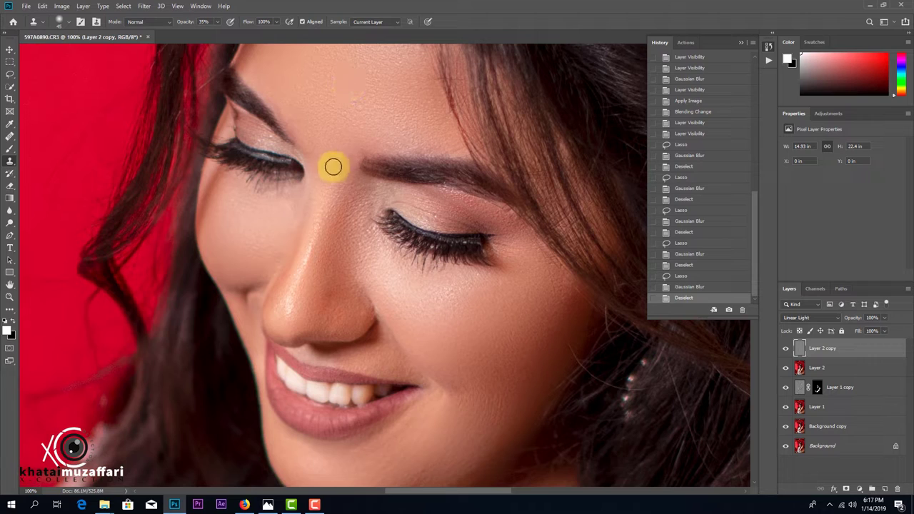
pyautogui.moveTo(337, 165); pyautogui.dragTo(325, 206)
pyautogui.click(286, 246)
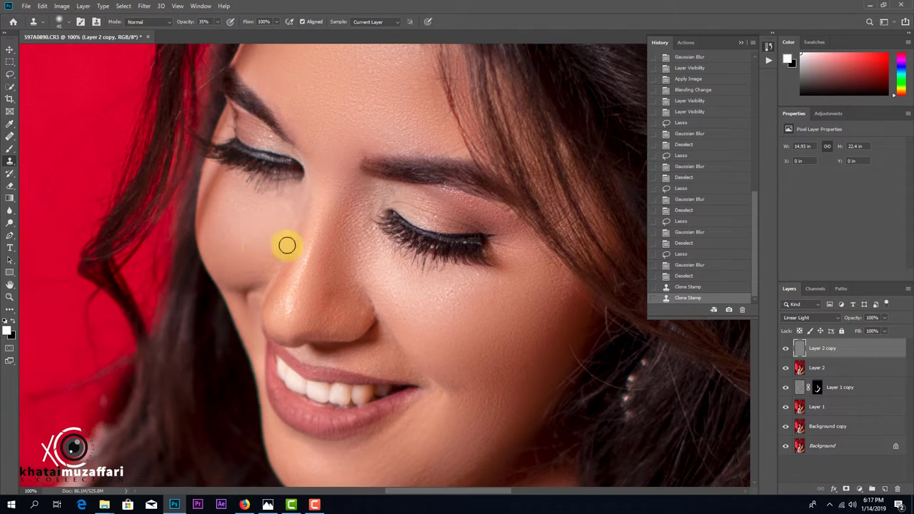
pyautogui.click(304, 255)
pyautogui.click(310, 275)
pyautogui.click(292, 309)
pyautogui.click(327, 318)
# - Clone-stamp the skin beside the nose, the upper and lower cheek, and near the lip corner
pyautogui.click(358, 306)
pyautogui.click(355, 283)
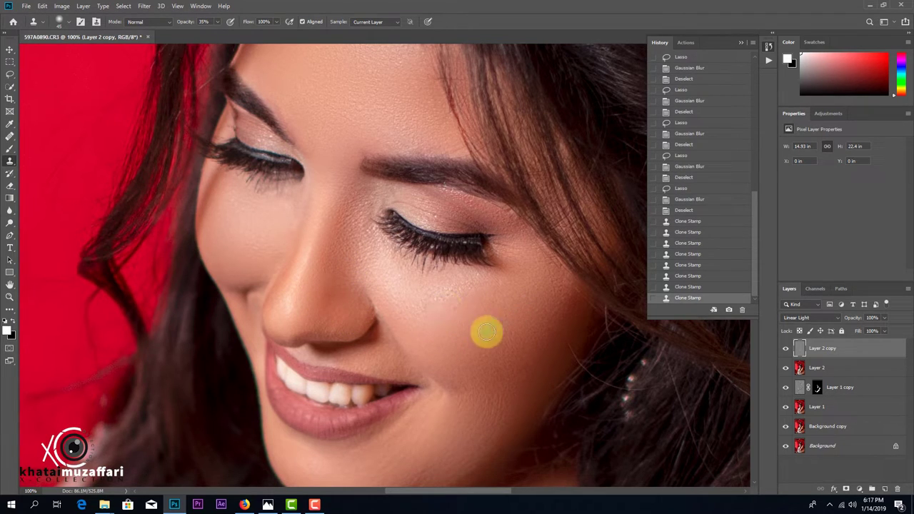
pyautogui.click(394, 367)
pyautogui.click(345, 359)
pyautogui.click(359, 436)
pyautogui.click(516, 380)
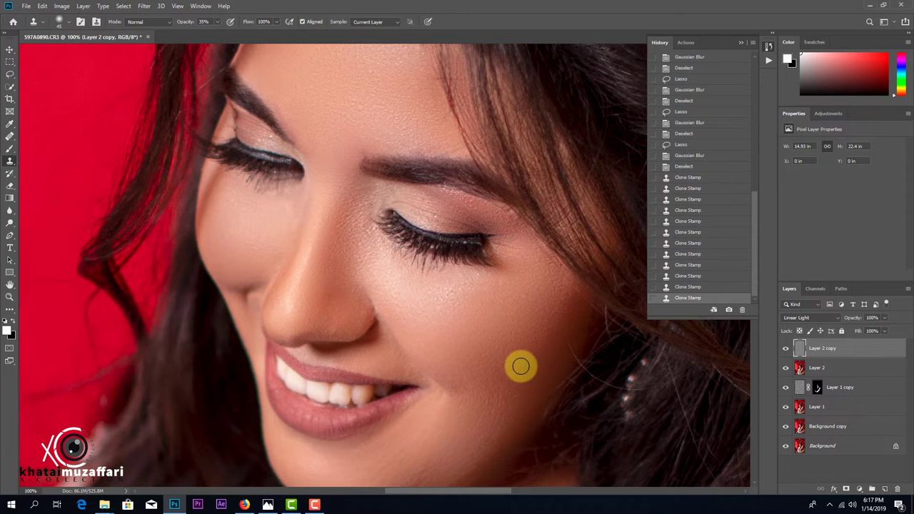
# - Zoom out to the full portrait, stamp visible layers into Layer 3, and launch Camera Raw Filter
pyautogui.hotkey('ctrl', '0')
pyautogui.hotkey('ctrl', '-')
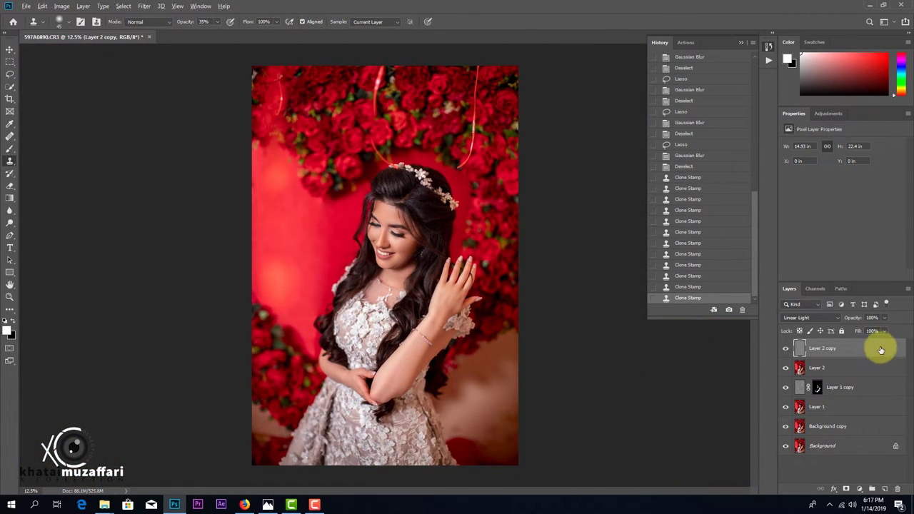
pyautogui.hotkey('ctrl', 'alt', 'shift', 'e')
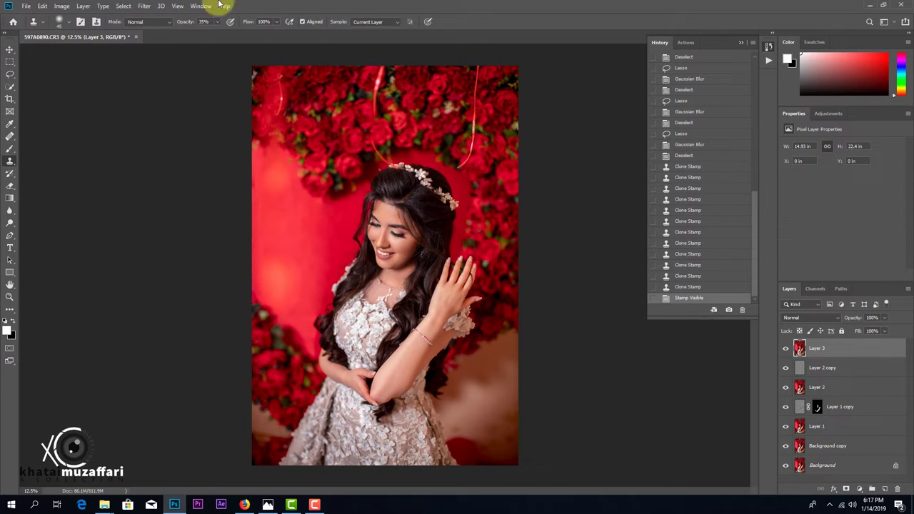
pyautogui.click(143, 6)
pyautogui.click(153, 62)
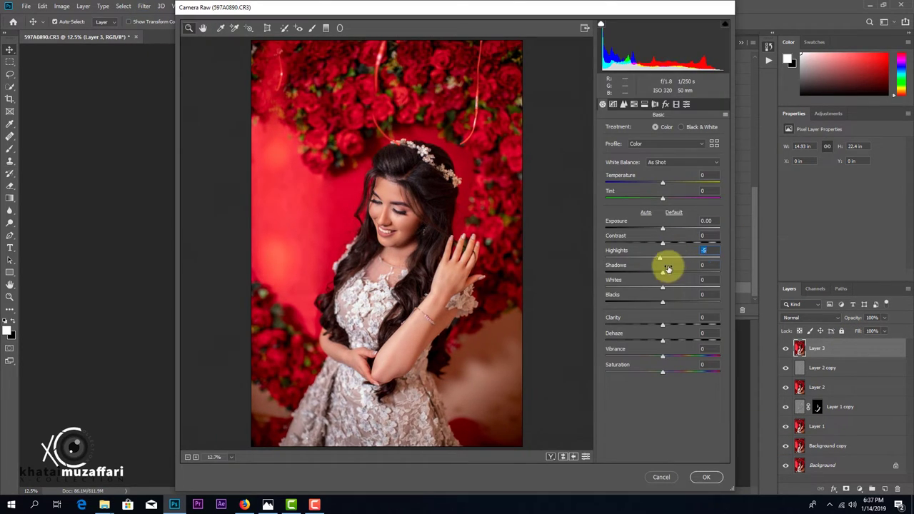
# - Raise Shadows to +10, Blacks to +15 and Clarity to +16 in Camera Raw
pyautogui.moveTo(668, 271); pyautogui.dragTo(673, 272)
pyautogui.moveTo(662, 302); pyautogui.dragTo(670, 302)
pyautogui.moveTo(663, 325); pyautogui.dragTo(669, 325)
# - Set Calibration Green Primary hue to +42 and Blue Primary hue to -23
pyautogui.click(612, 104)
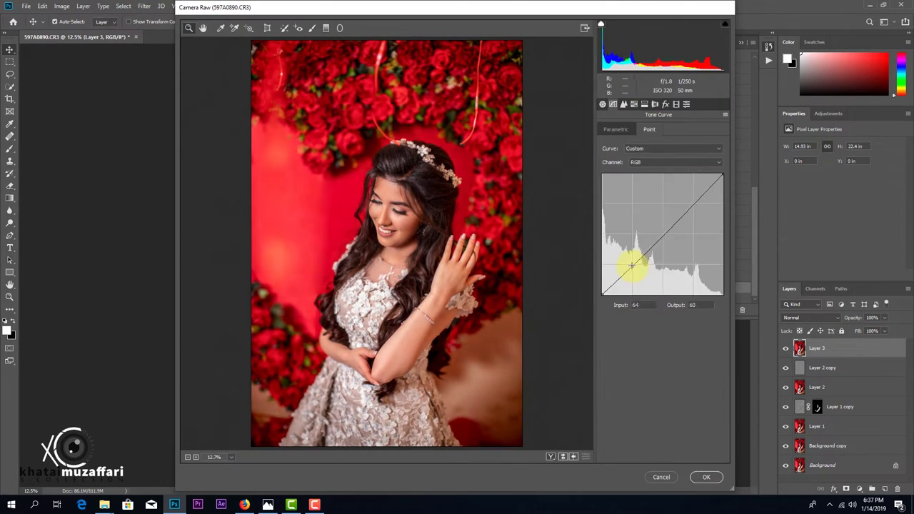
pyautogui.click(624, 103)
pyautogui.click(633, 103)
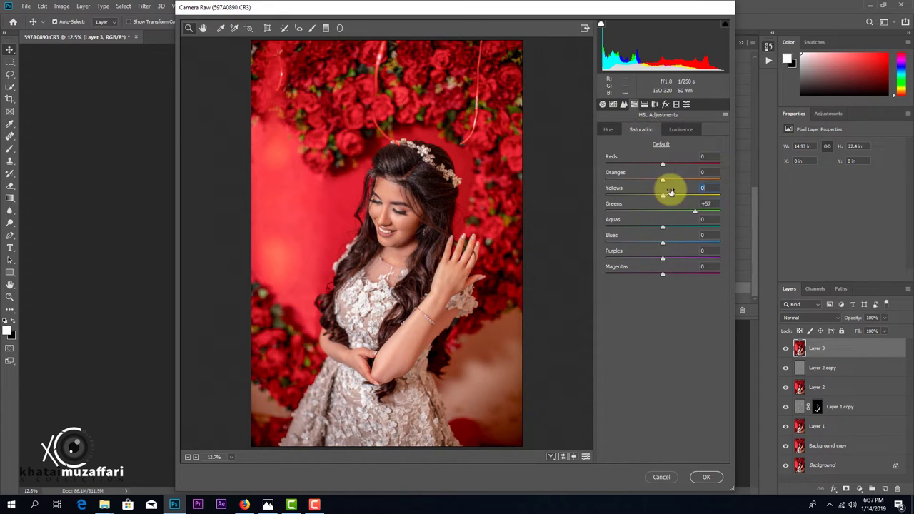
pyautogui.click(686, 103)
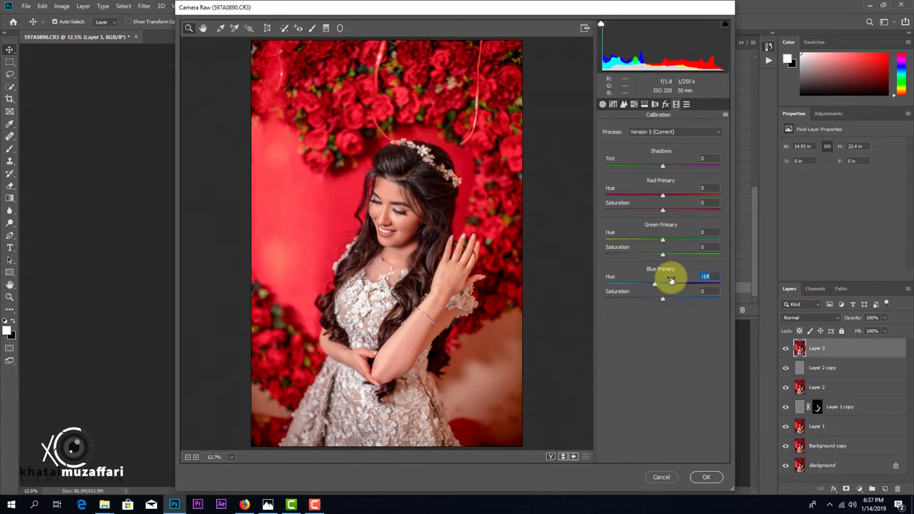
pyautogui.moveTo(663, 283); pyautogui.dragTo(650, 283)
pyautogui.moveTo(662, 240); pyautogui.dragTo(688, 238)
# - Reshape the Red, Green and Blue point curves, pulling in dark ends and lifting highlights
pyautogui.click(613, 103)
pyautogui.click(642, 162)
pyautogui.click(639, 179)
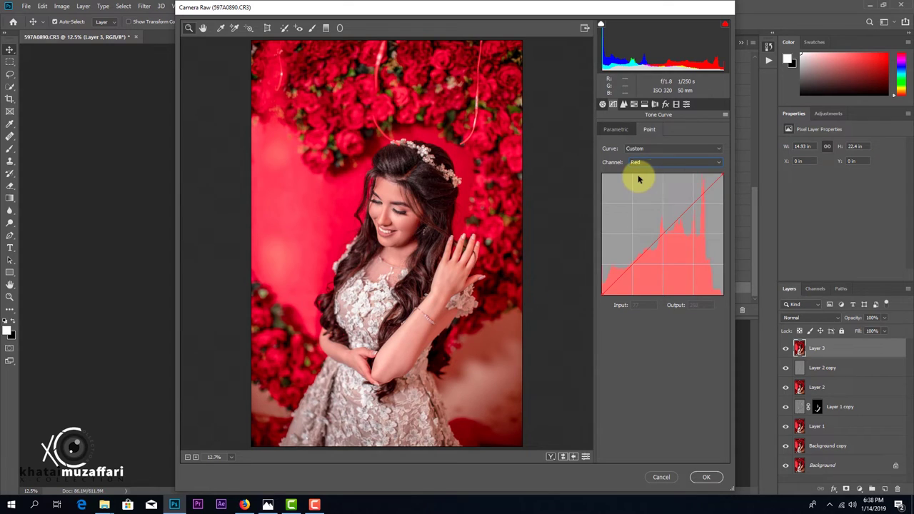
pyautogui.moveTo(602, 294); pyautogui.dragTo(611, 295)
pyautogui.press('Down')
pyautogui.moveTo(690, 207); pyautogui.dragTo(689, 199)
pyautogui.moveTo(637, 259); pyautogui.dragTo(637, 268)
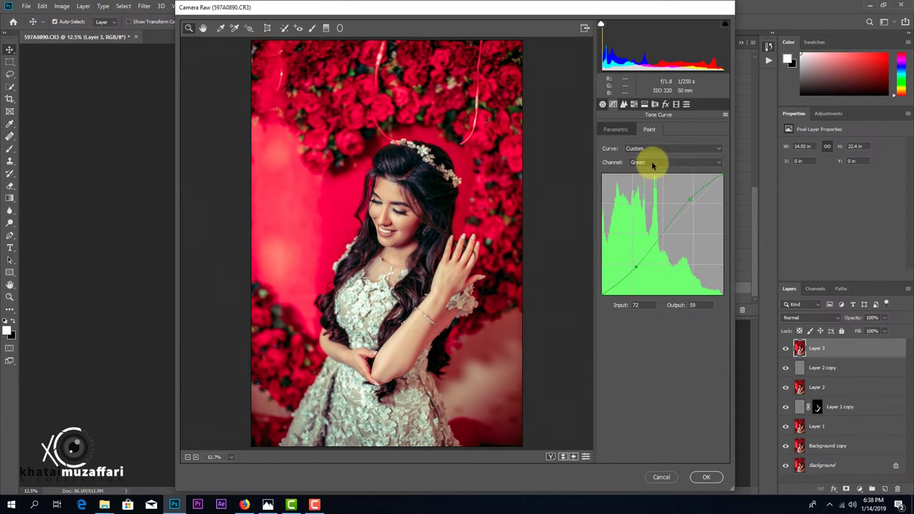
pyautogui.press('Down')
pyautogui.moveTo(689, 206); pyautogui.dragTo(693, 198)
pyautogui.moveTo(633, 260); pyautogui.dragTo(635, 265)
# - Review the Basic and Calibration panels, then apply the Camera Raw grade to Layer 3
pyautogui.hotkey('ctrl', 'alt', '1')
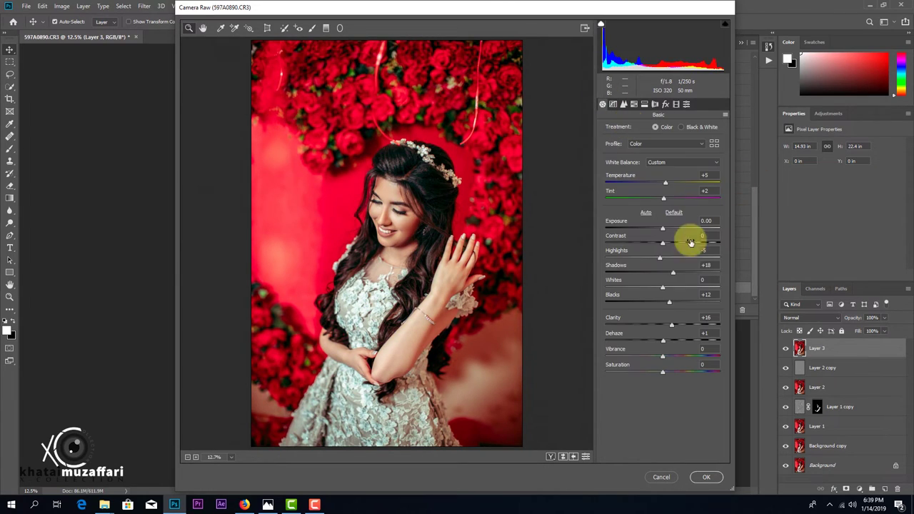
pyautogui.hotkey('ctrl', 'alt', '8')
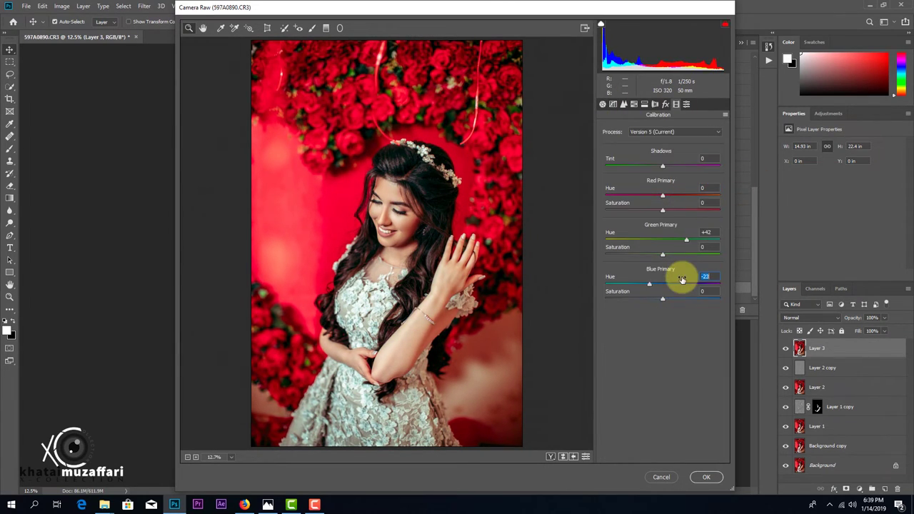
pyautogui.hotkey('ctrl', 'alt', '1')
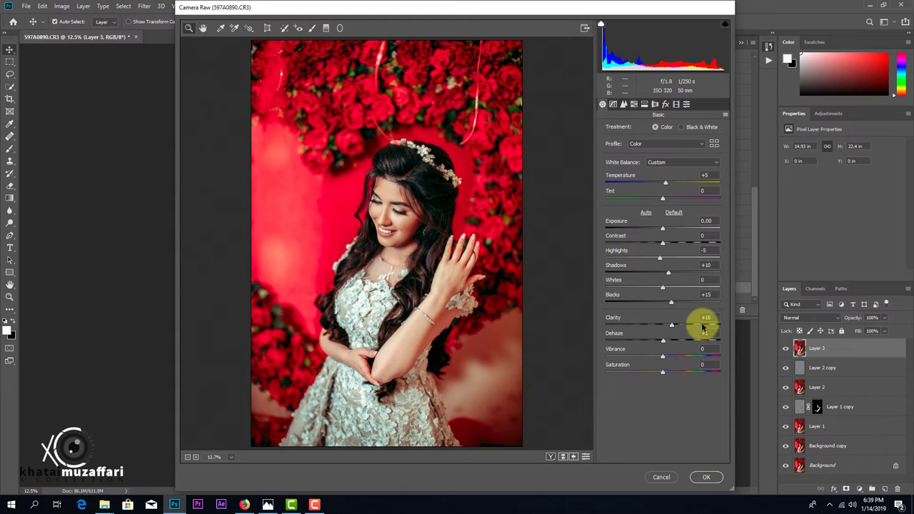
pyautogui.press('Return')
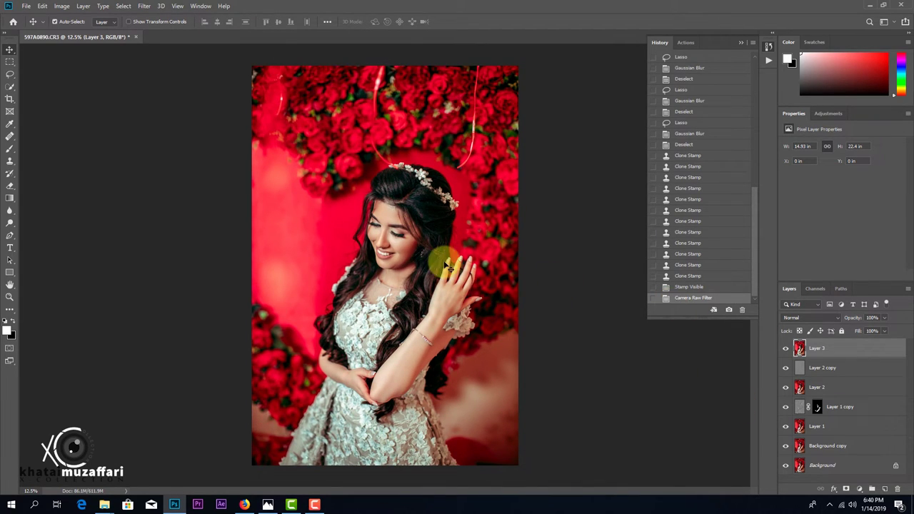
# - Place the Bokeh_14 image over the portrait, rotated and scaled
pyautogui.click(164, 474)
pyautogui.moveTo(783, 61); pyautogui.dragTo(384, 166)
pyautogui.moveTo(545, 164)
pyautogui.mouseDown()
pyautogui.moveTo(317, 316)
pyautogui.moveTo(343, 261)
pyautogui.mouseUp()
pyautogui.press('Return')
# - Blend the bokeh in Screen mode and mask it off the bride's hair in black
pyautogui.hotkey('shift', 'alt', 's')
pyautogui.press('b')
pyautogui.press('x')
pyautogui.moveTo(490, 126)
pyautogui.mouseDown()
pyautogui.moveTo(329, 135)
pyautogui.moveTo(367, 175)
pyautogui.mouseUp()
pyautogui.click(421, 207)
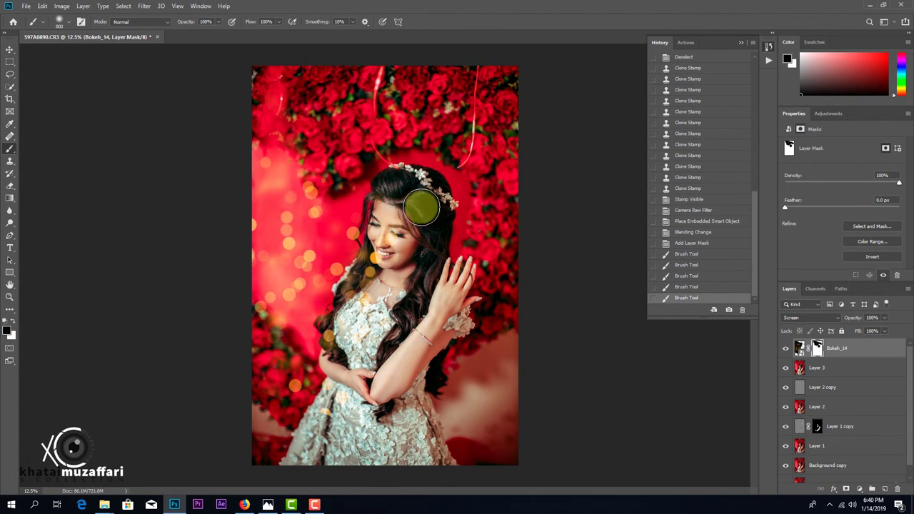
# - Mask the bokeh off the face and move a Bokeh_14 copy onto the lower dress
pyautogui.keyDown('alt'); pyautogui.scroll(2, 421, 207); pyautogui.keyUp('alt')
pyautogui.scroll(-3, 302, 326)
pyautogui.scroll(-3, 255, 363)
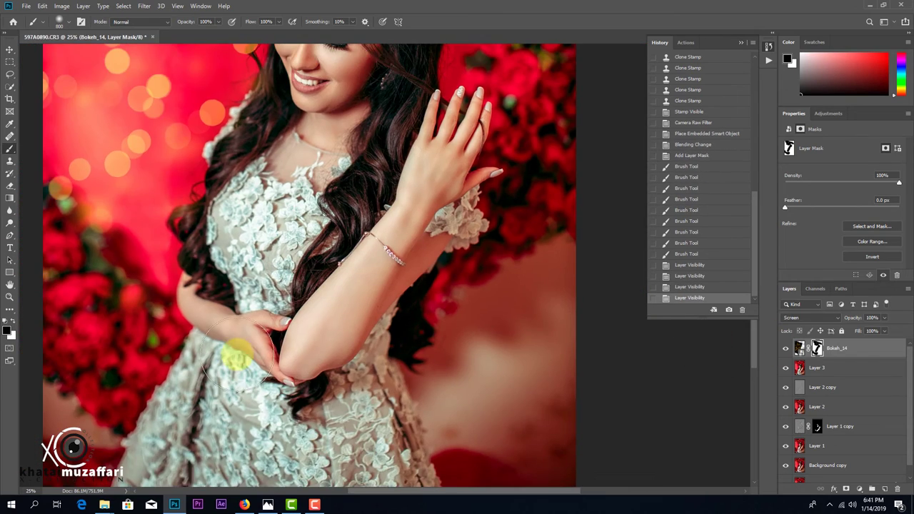
pyautogui.scroll(3, 236, 357)
pyautogui.moveTo(429, 118)
pyautogui.mouseDown()
pyautogui.moveTo(307, 374)
pyautogui.moveTo(424, 353)
pyautogui.mouseUp()
pyautogui.keyDown('alt'); pyautogui.scroll(-1, 407, 208); pyautogui.keyUp('alt')
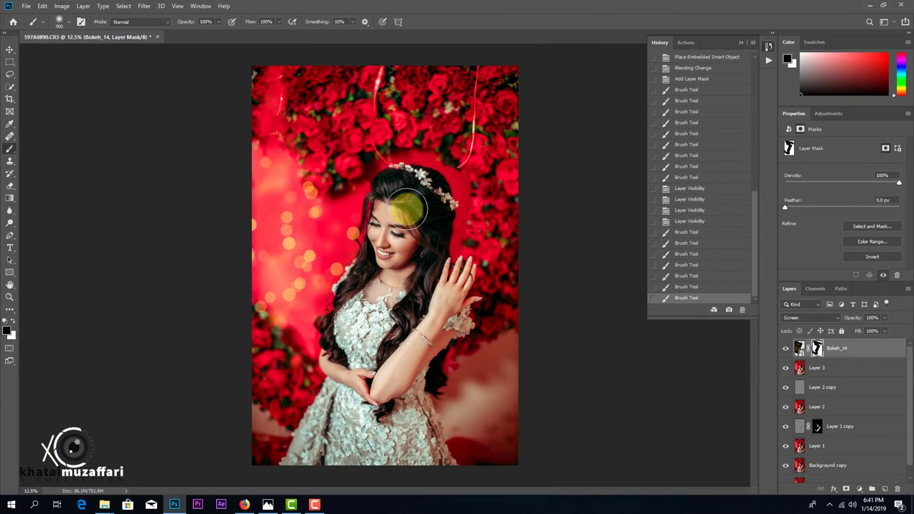
pyautogui.moveTo(521, 213)
pyautogui.mouseDown()
pyautogui.moveTo(461, 393)
pyautogui.moveTo(413, 423)
pyautogui.mouseUp()
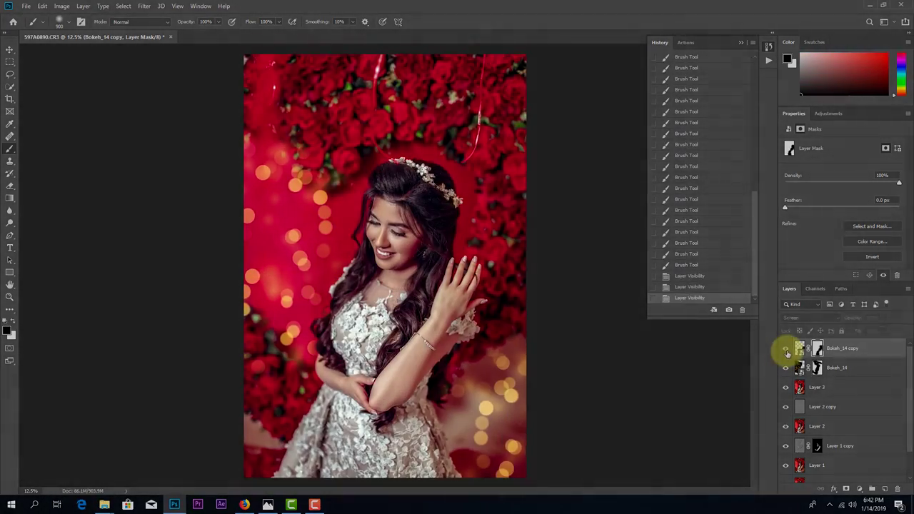